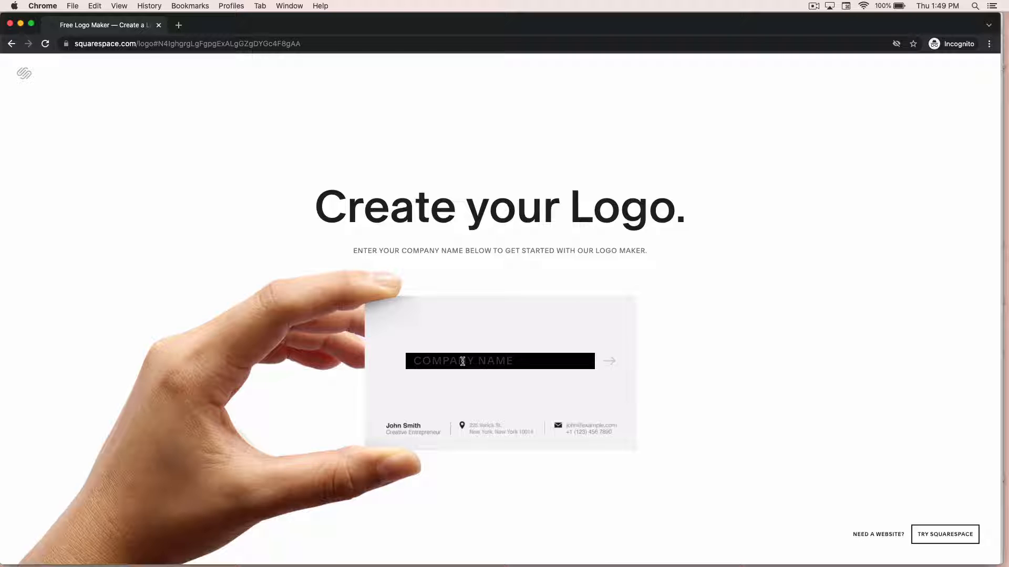
Enter the company name and continue into the logo maker.
{"action": "type", "text": "Jane"}
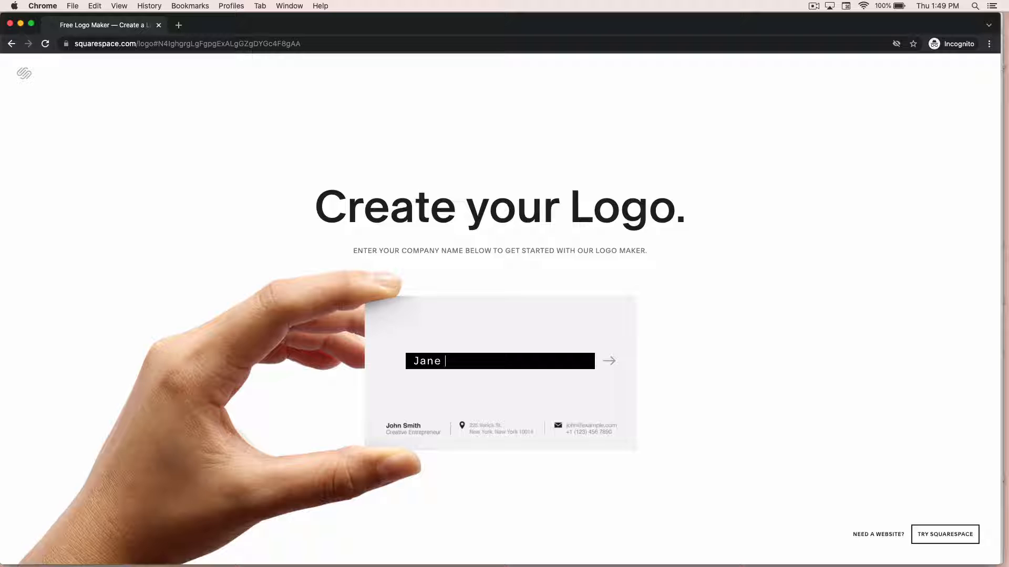
{"action": "type", "text": " Doe"}
{"action": "left_click", "coordinate": [608, 362]}
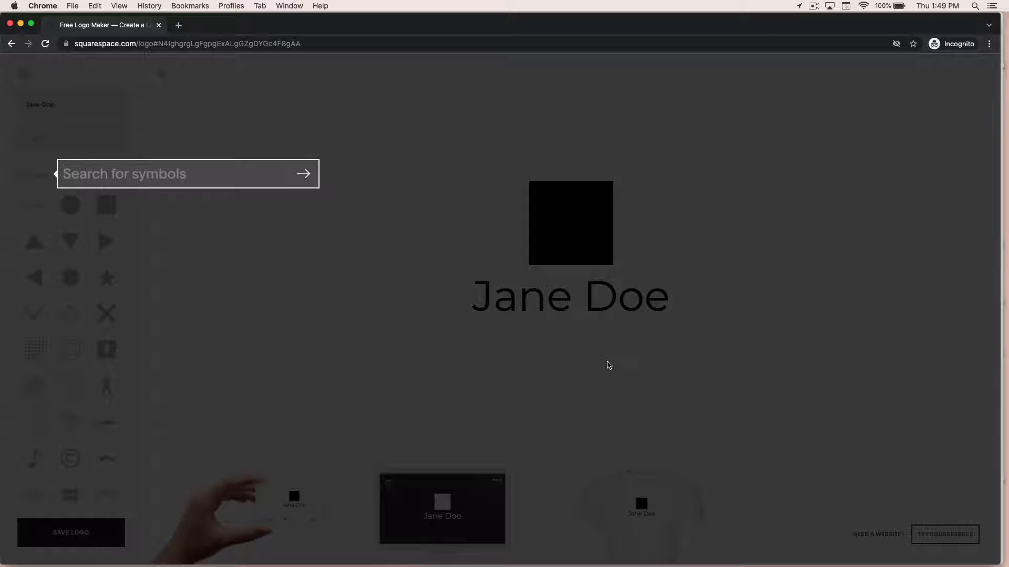
Search the symbols for Art and try a palette icon and a column icon on the logo.
{"action": "type", "text": "Art"}
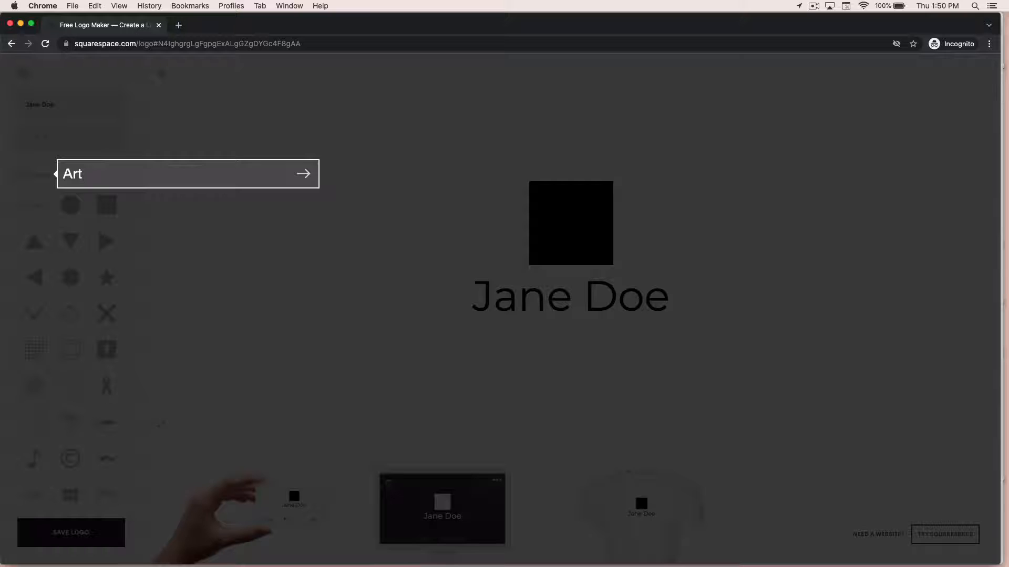
{"action": "key", "text": "Return"}
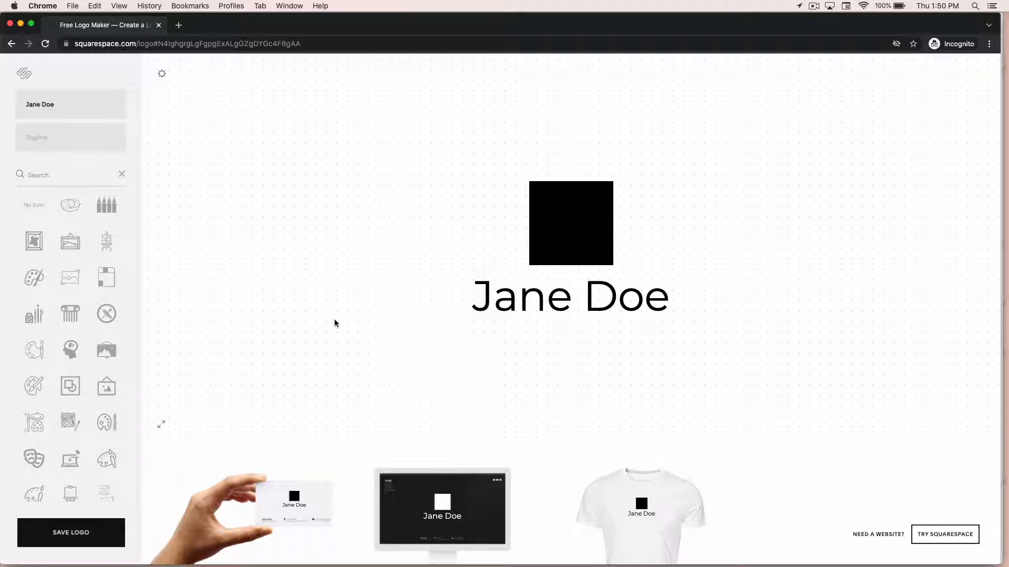
{"action": "left_click", "coordinate": [71, 243]}
{"action": "left_click", "coordinate": [38, 277]}
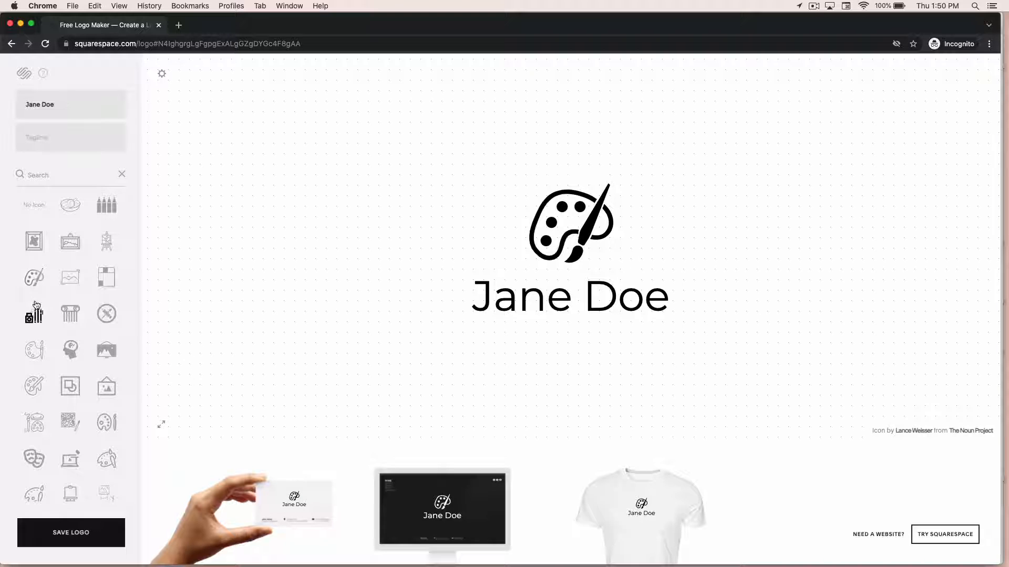
{"action": "left_click", "coordinate": [35, 314]}
{"action": "left_click", "coordinate": [71, 317]}
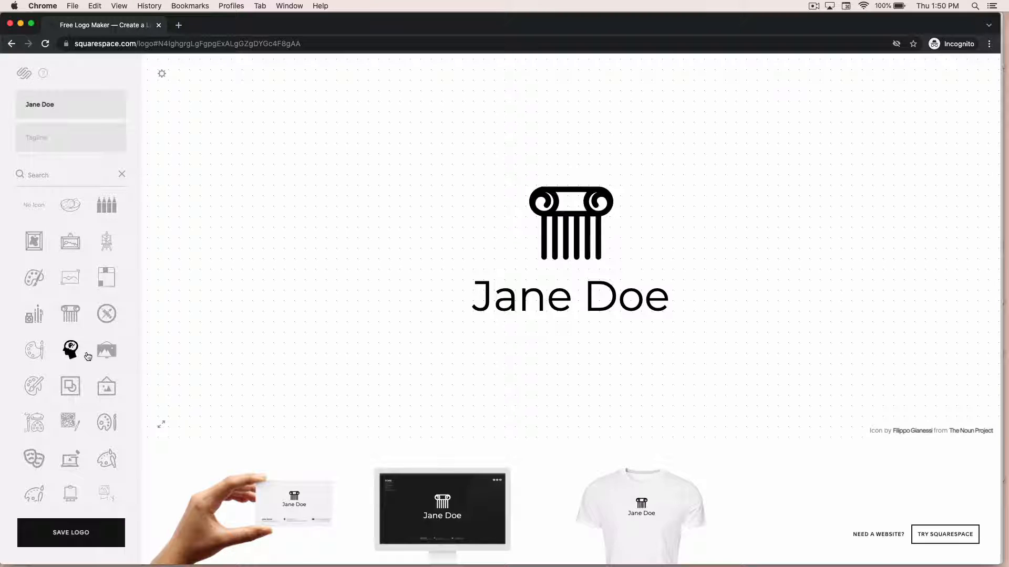
Browse further down the Art symbols and apply the flower-in-circle icon.
{"action": "scroll", "coordinate": [79, 347], "scroll_direction": "down", "scroll_amount": 3}
{"action": "scroll", "coordinate": [86, 354], "scroll_direction": "down", "scroll_amount": 4}
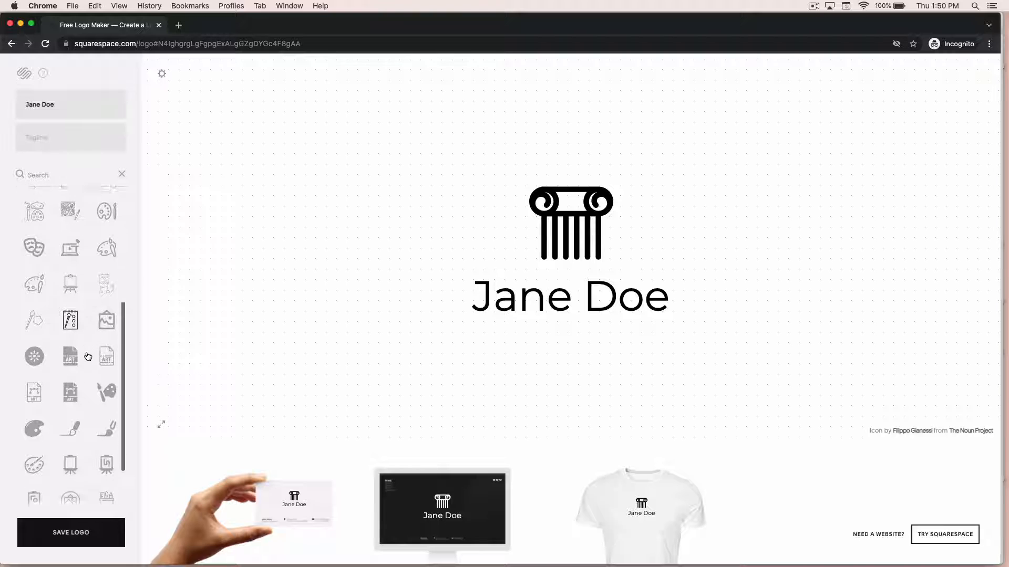
{"action": "left_click", "coordinate": [41, 345]}
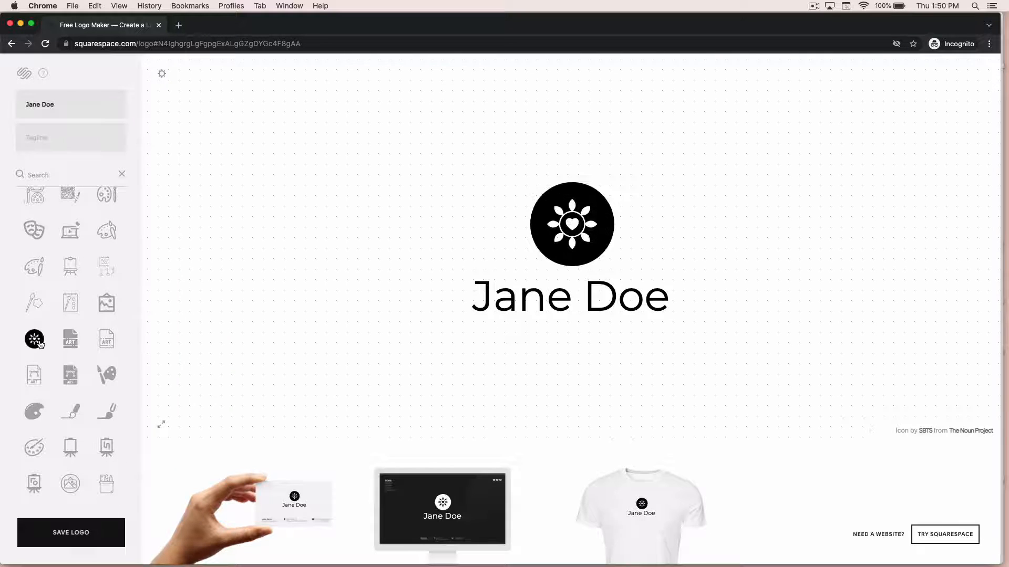
{"action": "scroll", "coordinate": [45, 351], "scroll_direction": "down", "scroll_amount": 1}
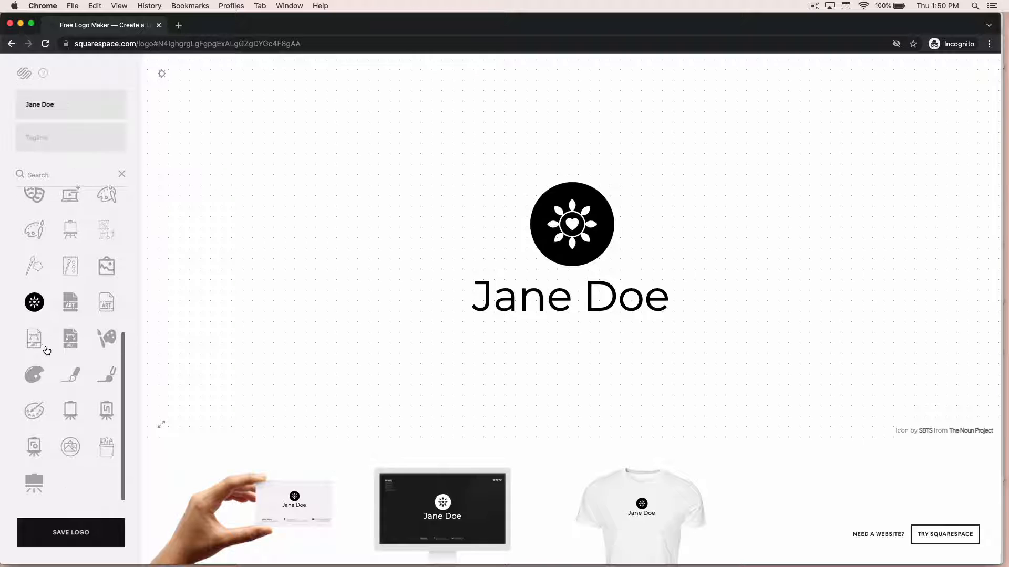
{"action": "scroll", "coordinate": [46, 350], "scroll_direction": "up", "scroll_amount": 7}
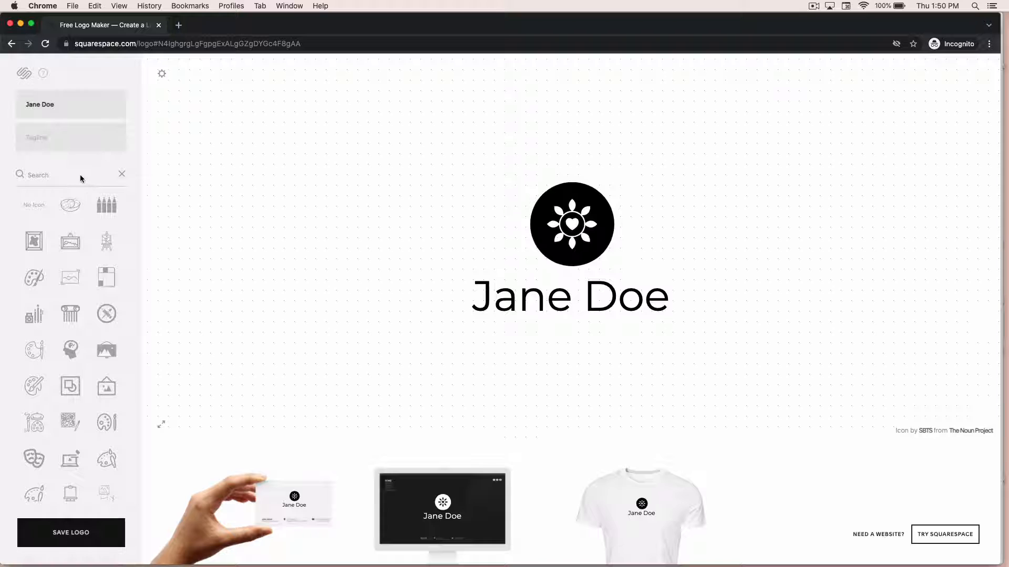
Search the symbols for view and apply the eye icon surrounded by dotted rays.
{"action": "left_click", "coordinate": [42, 178]}
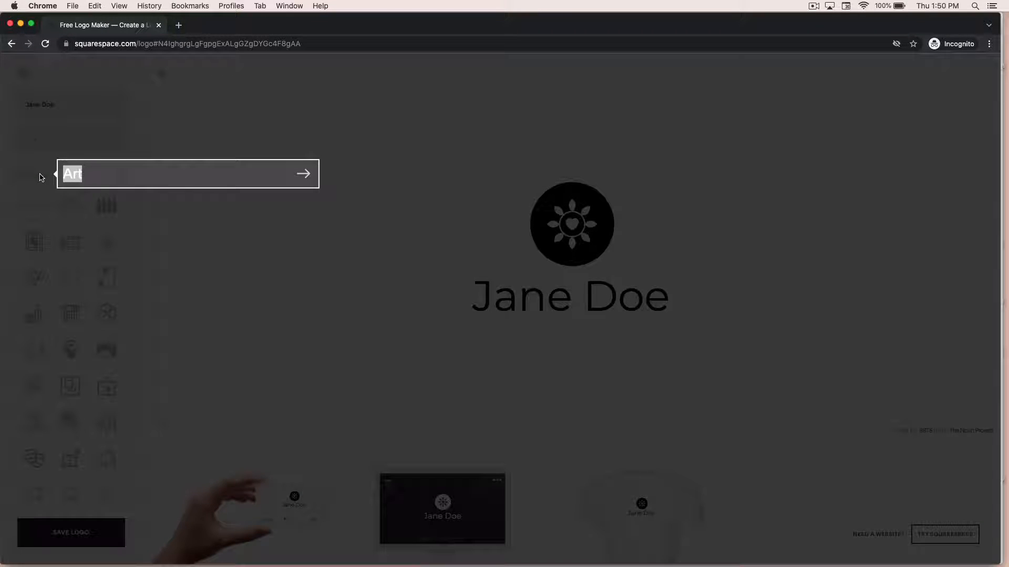
{"action": "type", "text": "view"}
{"action": "key", "text": "Return"}
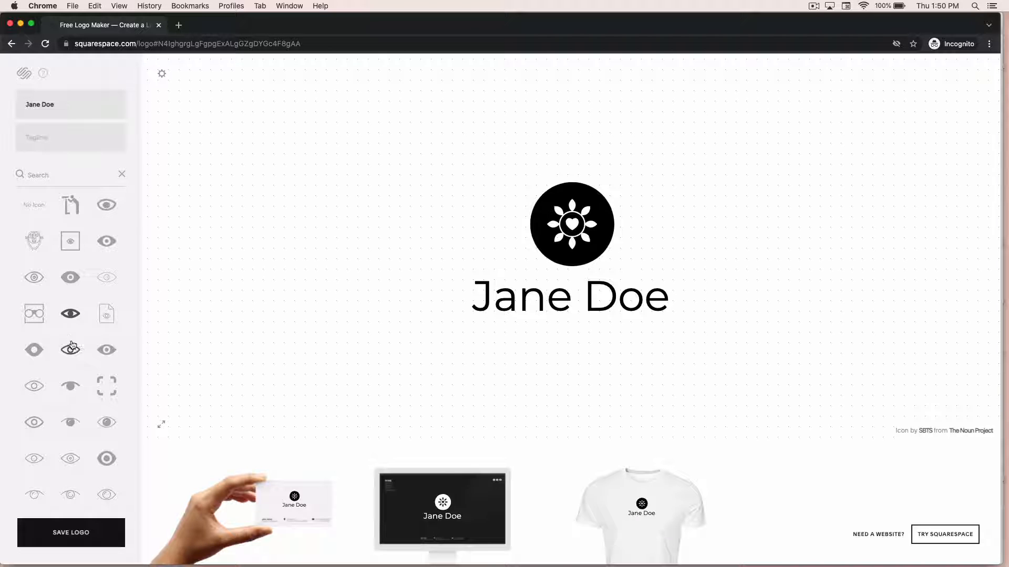
{"action": "scroll", "coordinate": [73, 347], "scroll_direction": "down", "scroll_amount": 4}
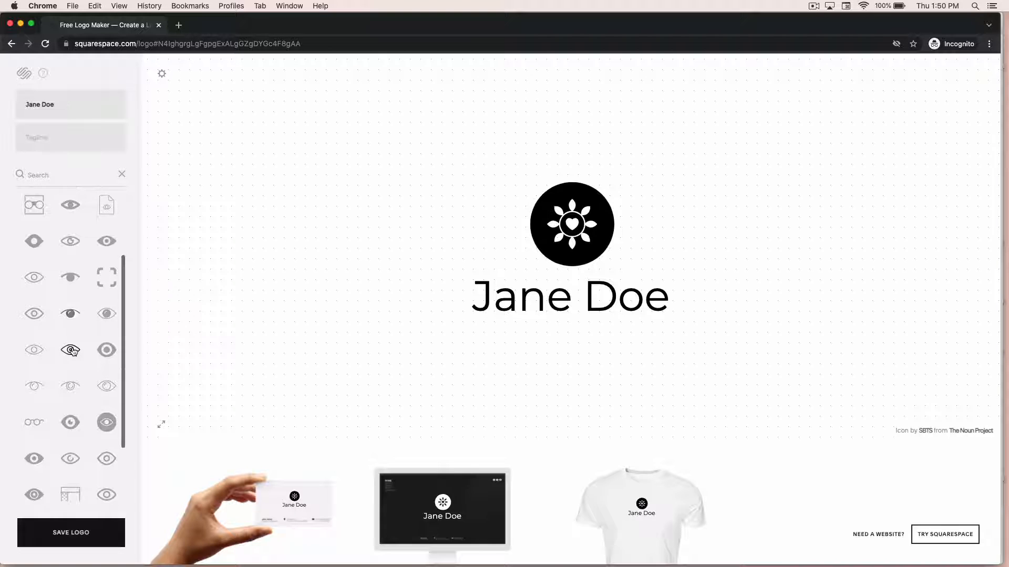
{"action": "scroll", "coordinate": [73, 351], "scroll_direction": "down", "scroll_amount": 3}
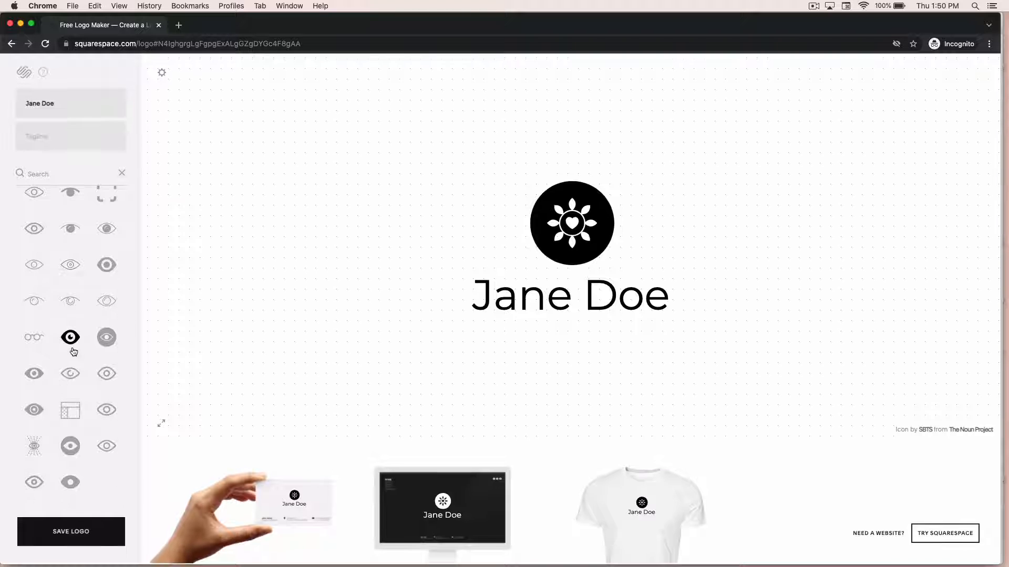
{"action": "left_click", "coordinate": [35, 448]}
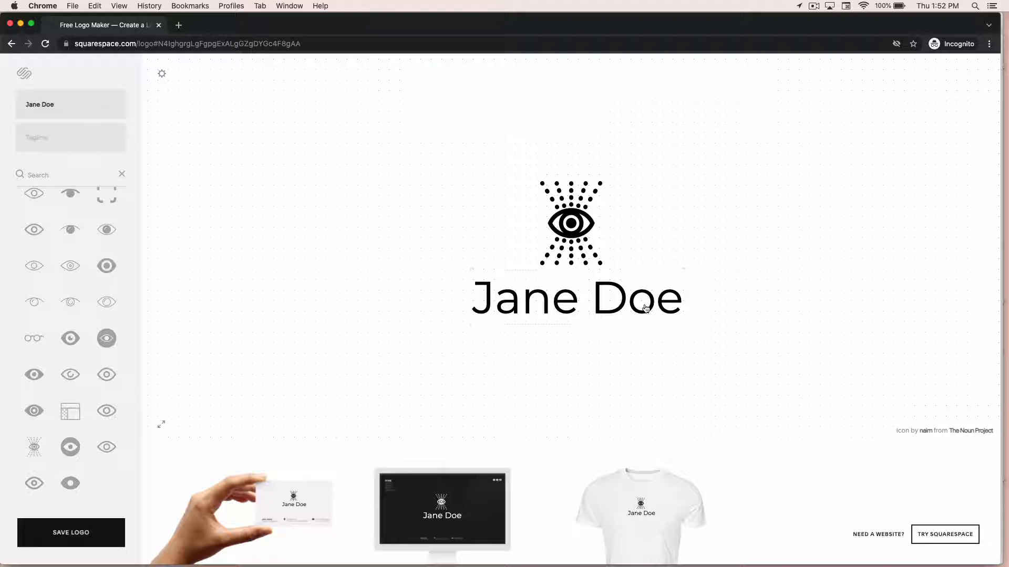
Select the name text and change its font family to Josefin Sans.
{"action": "left_click", "coordinate": [646, 308]}
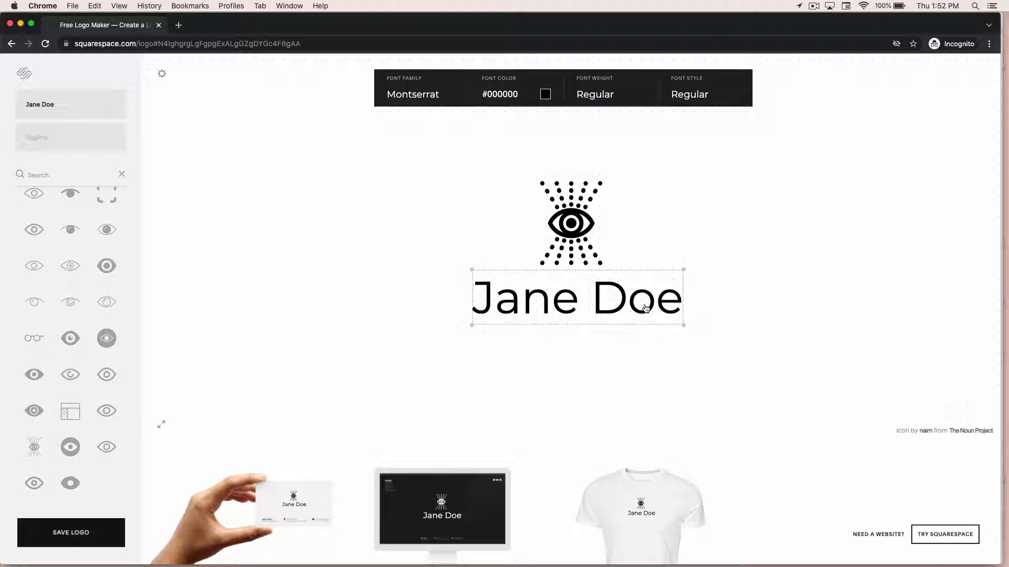
{"action": "left_click", "coordinate": [567, 217]}
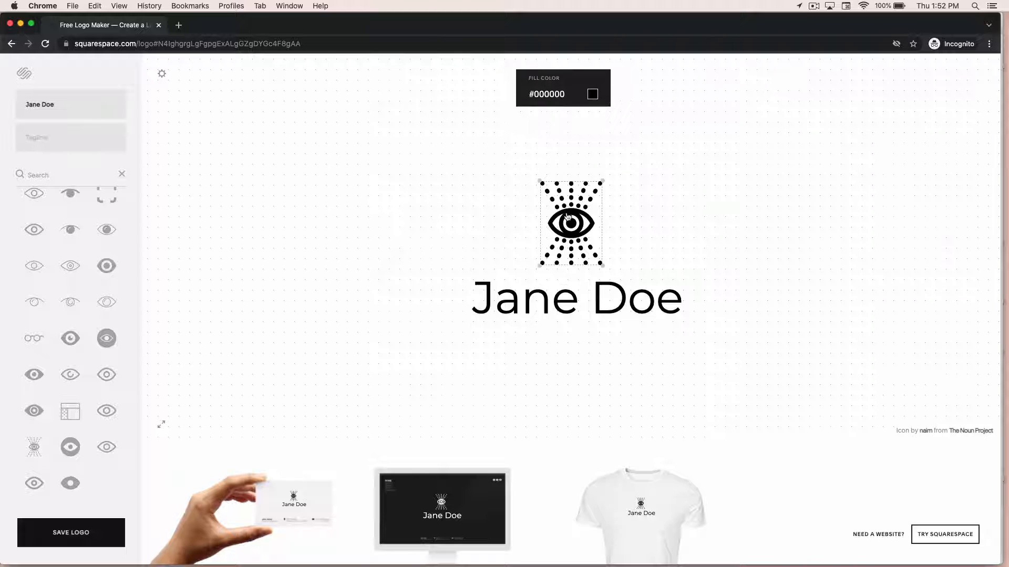
{"action": "left_click", "coordinate": [561, 310]}
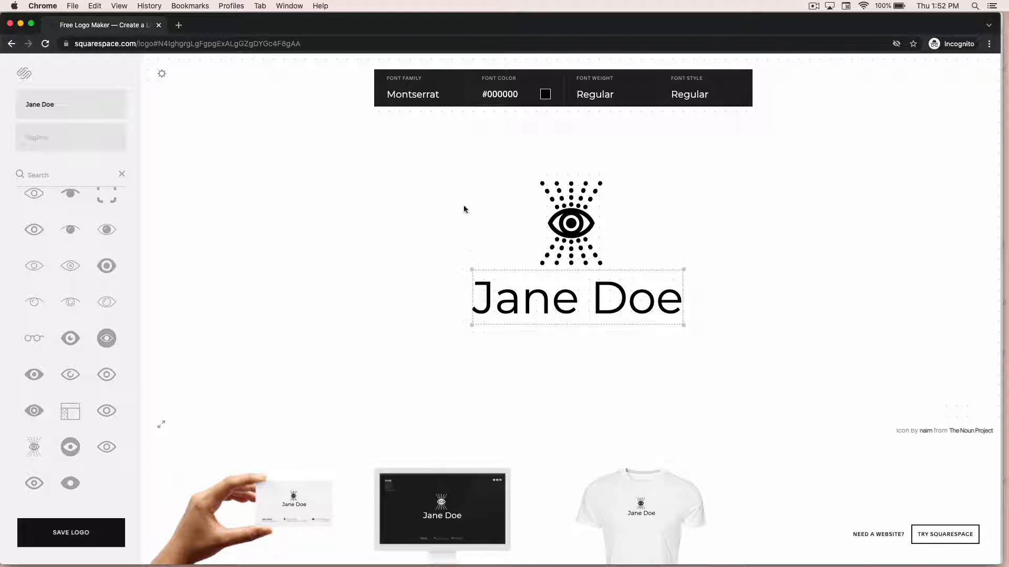
{"action": "left_click", "coordinate": [415, 100]}
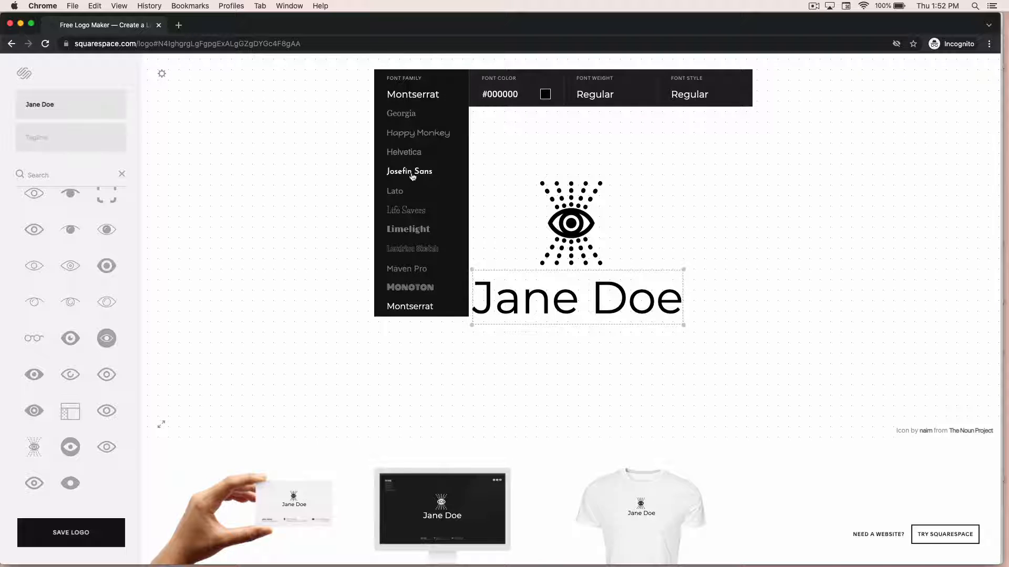
{"action": "scroll", "coordinate": [409, 178], "scroll_direction": "down", "scroll_amount": 1}
{"action": "scroll", "coordinate": [409, 182], "scroll_direction": "down", "scroll_amount": 10}
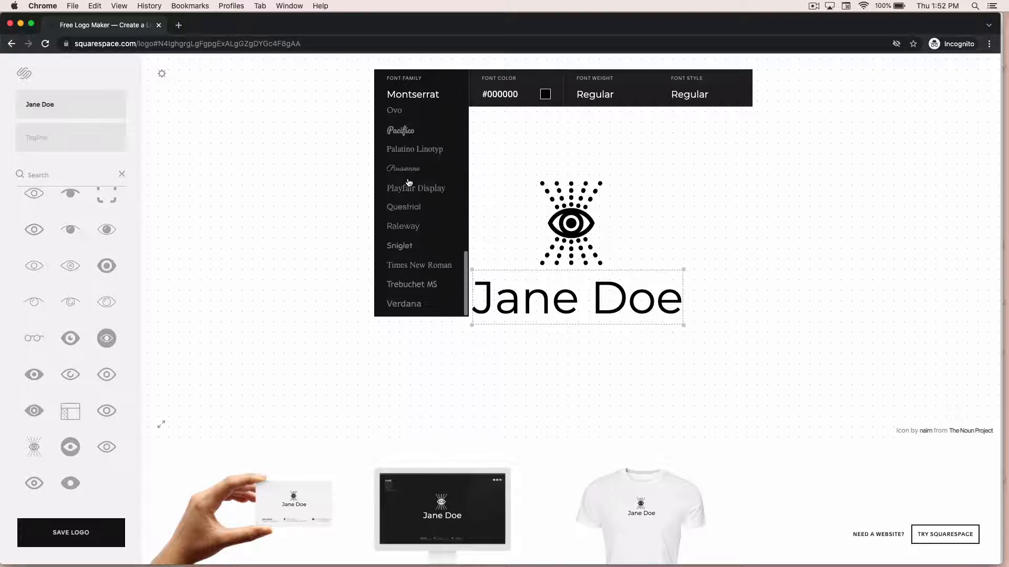
{"action": "scroll", "coordinate": [409, 182], "scroll_direction": "up", "scroll_amount": 10}
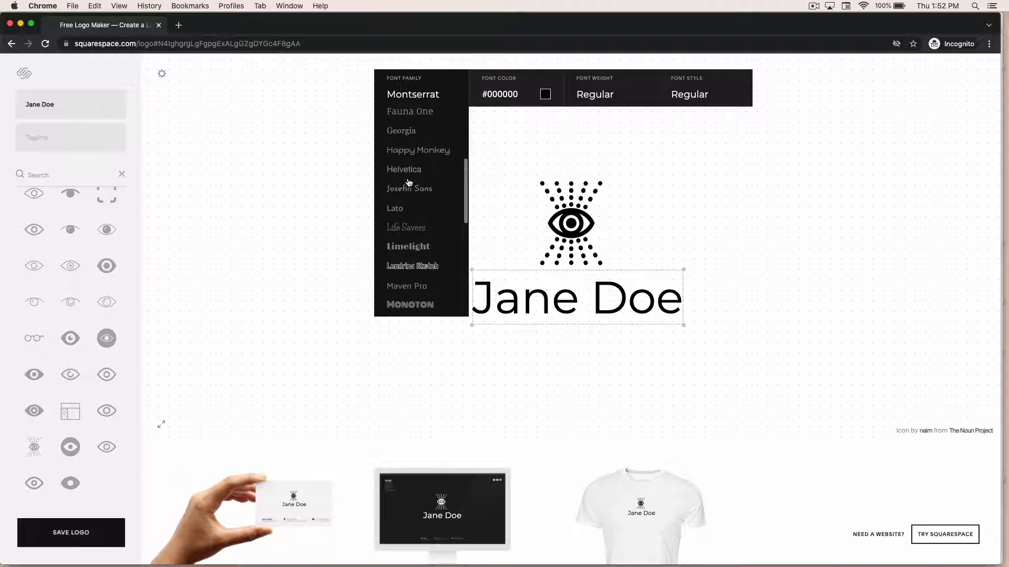
{"action": "scroll", "coordinate": [413, 211], "scroll_direction": "up", "scroll_amount": 1}
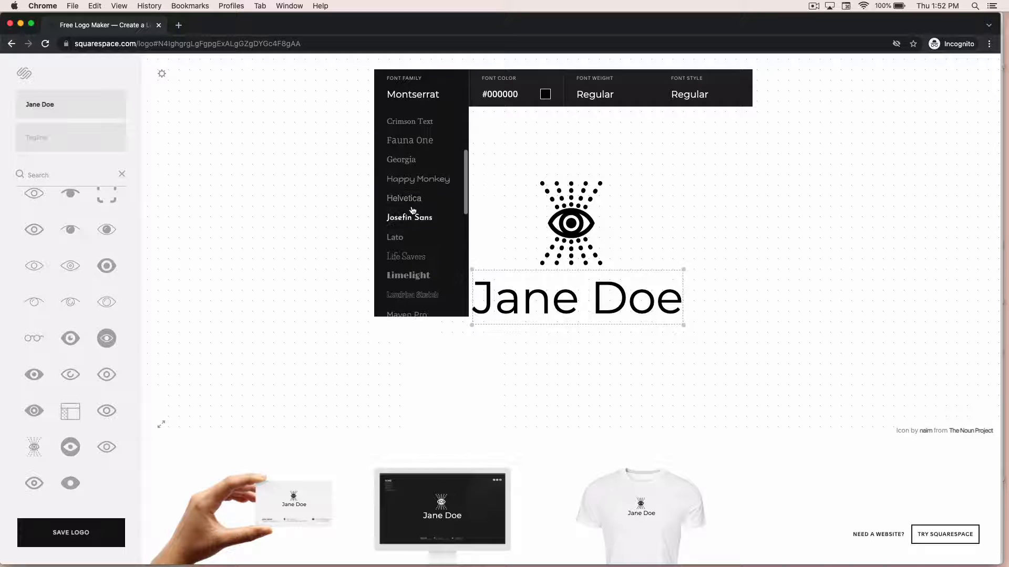
{"action": "scroll", "coordinate": [412, 211], "scroll_direction": "down", "scroll_amount": 1}
{"action": "scroll", "coordinate": [412, 210], "scroll_direction": "down", "scroll_amount": 1}
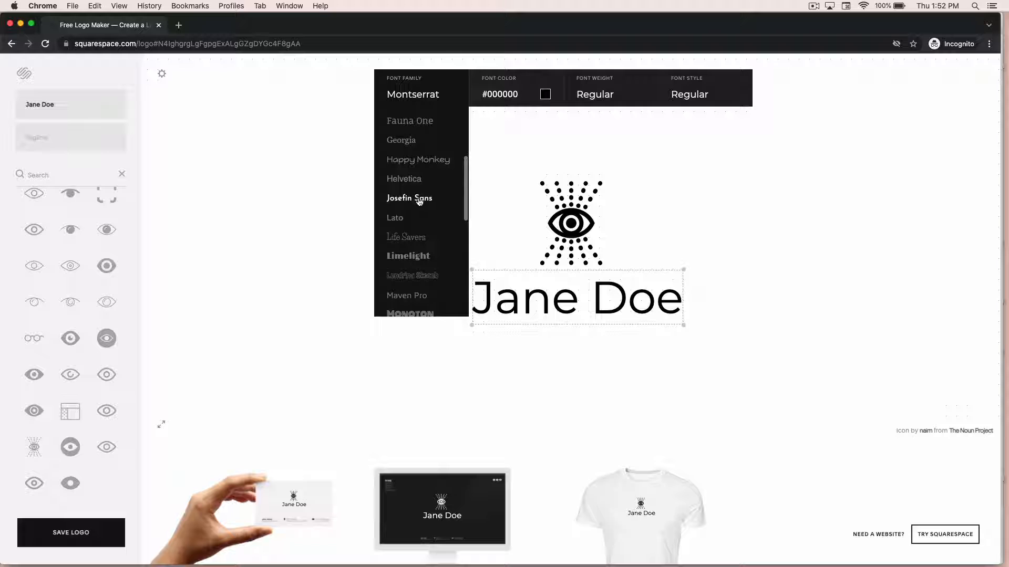
{"action": "left_click", "coordinate": [419, 200]}
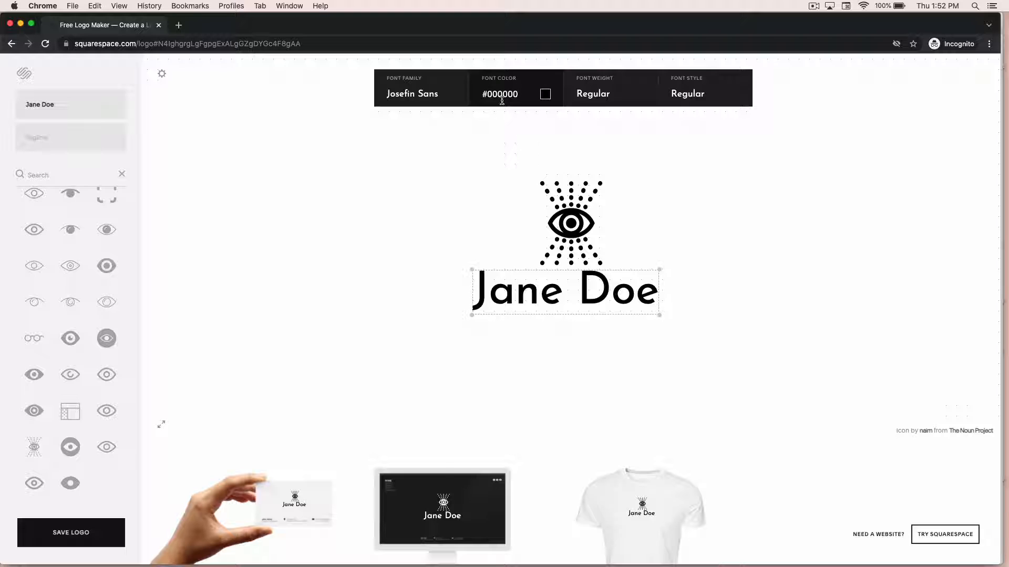
Pick a purple font colour for the name text, settling on #b36eae, and copy the hex value.
{"action": "left_click", "coordinate": [545, 95]}
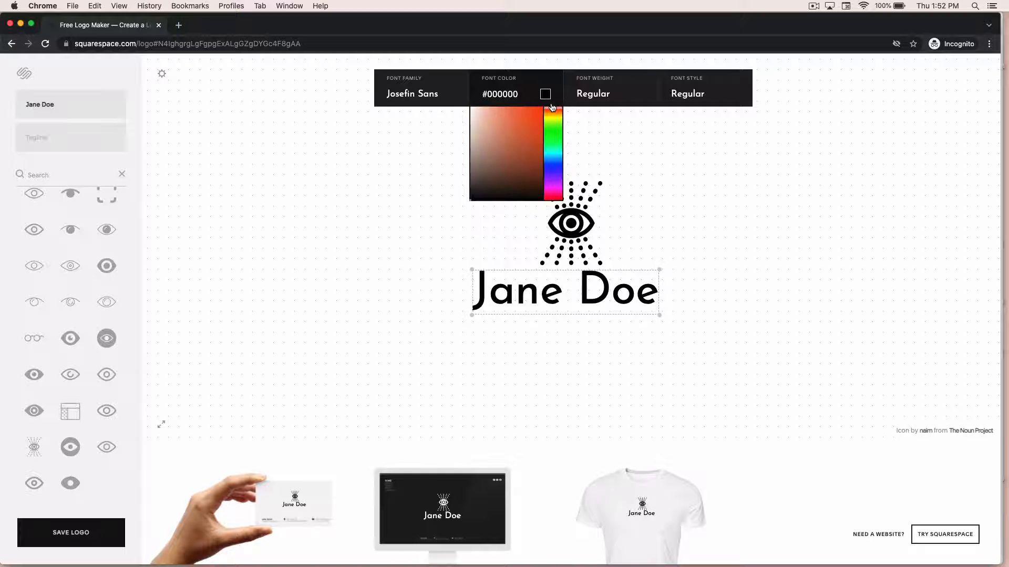
{"action": "left_click_drag", "start_coordinate": [552, 107], "coordinate": [552, 173]}
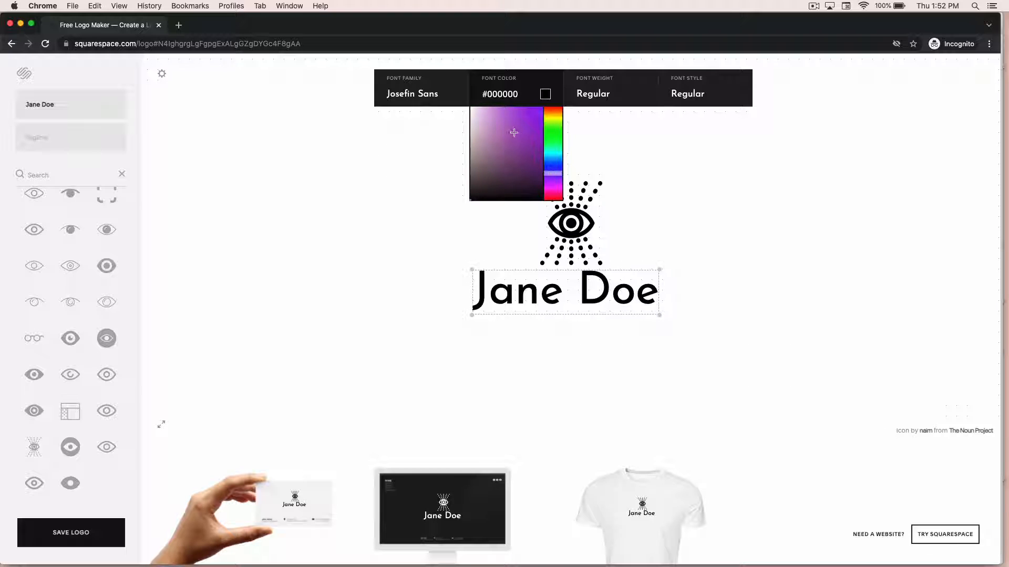
{"action": "left_click", "coordinate": [492, 138]}
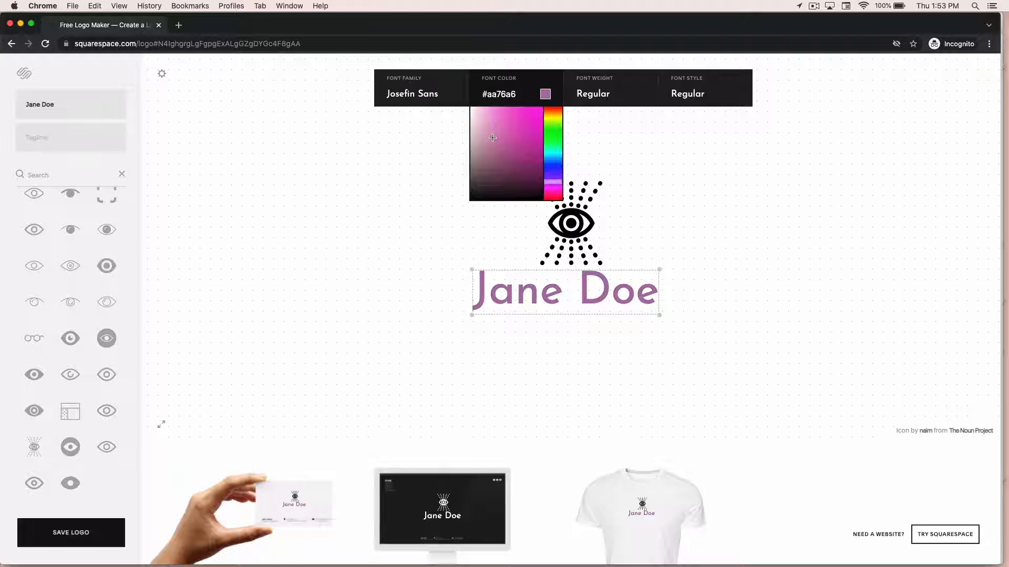
{"action": "left_click", "coordinate": [502, 158]}
{"action": "left_click", "coordinate": [494, 150]}
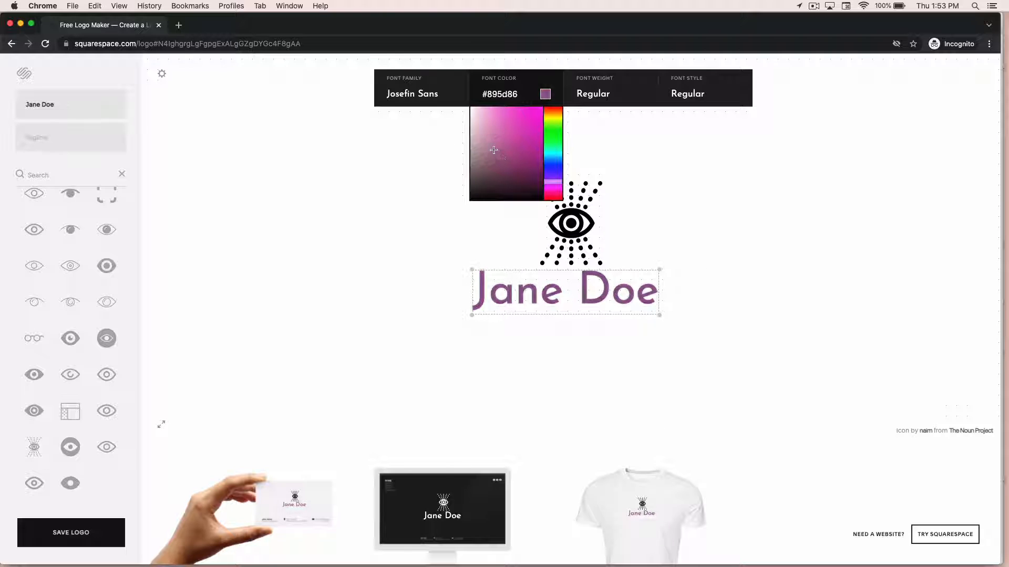
{"action": "left_click", "coordinate": [487, 142]}
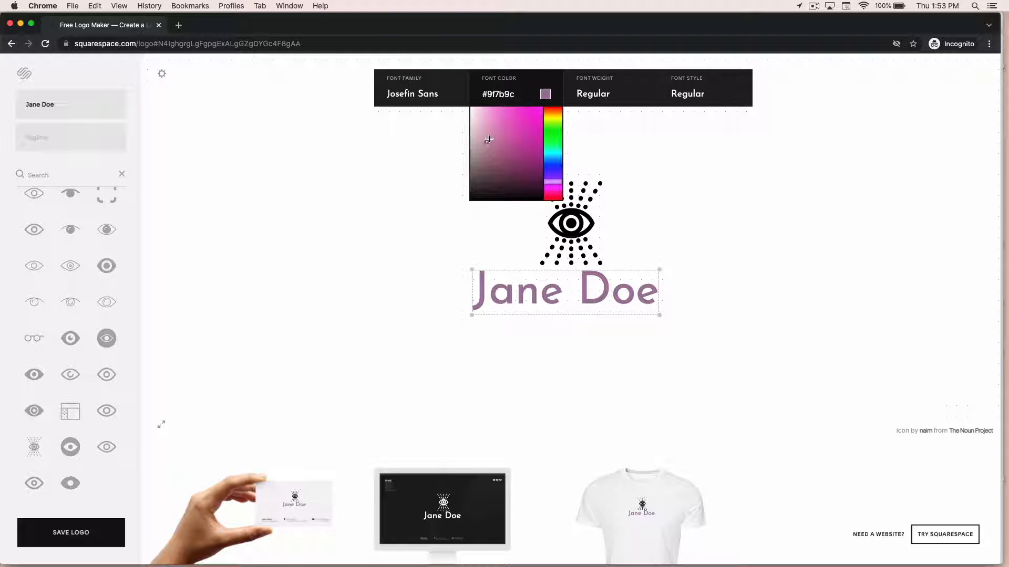
{"action": "left_click", "coordinate": [488, 139]}
{"action": "left_click", "coordinate": [493, 140]}
{"action": "left_click", "coordinate": [497, 136]}
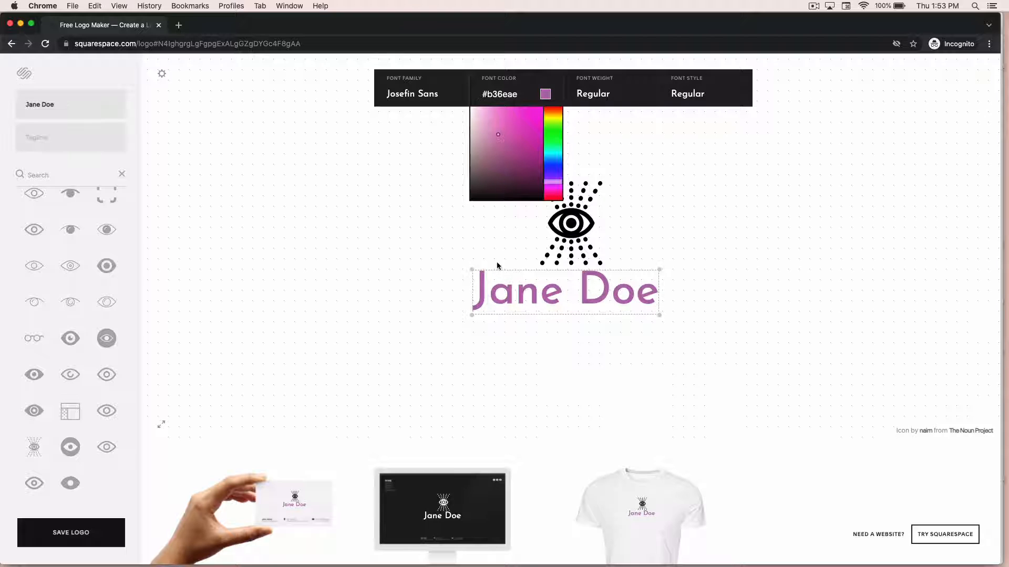
{"action": "left_click", "coordinate": [496, 94]}
{"action": "triple_click", "coordinate": [496, 94]}
{"action": "key", "text": "super+c"}
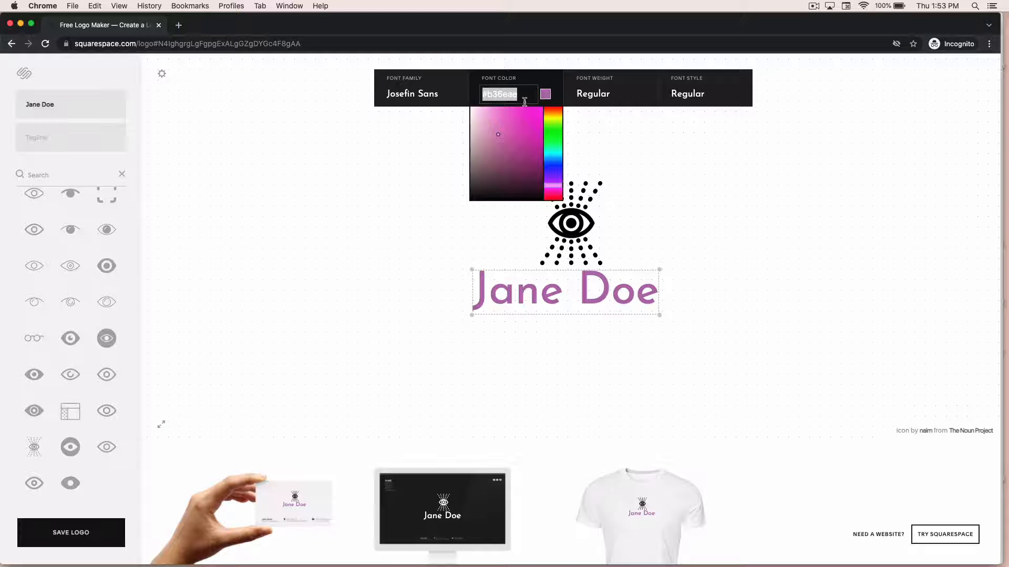
Paste #b36eae as the eye icon's fill colour and nudge the icon slightly into place.
{"action": "left_click", "coordinate": [580, 226]}
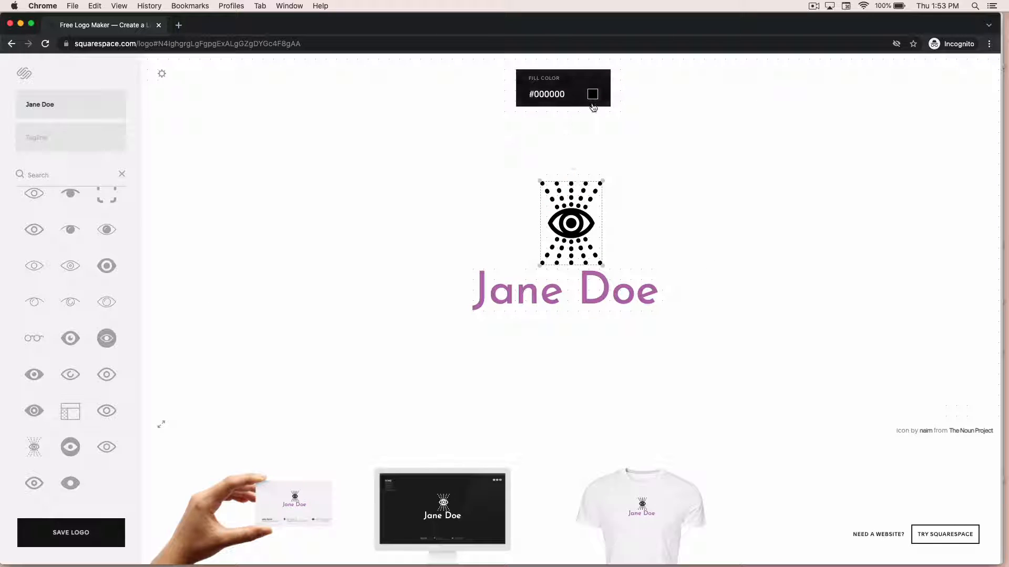
{"action": "left_click", "coordinate": [549, 94]}
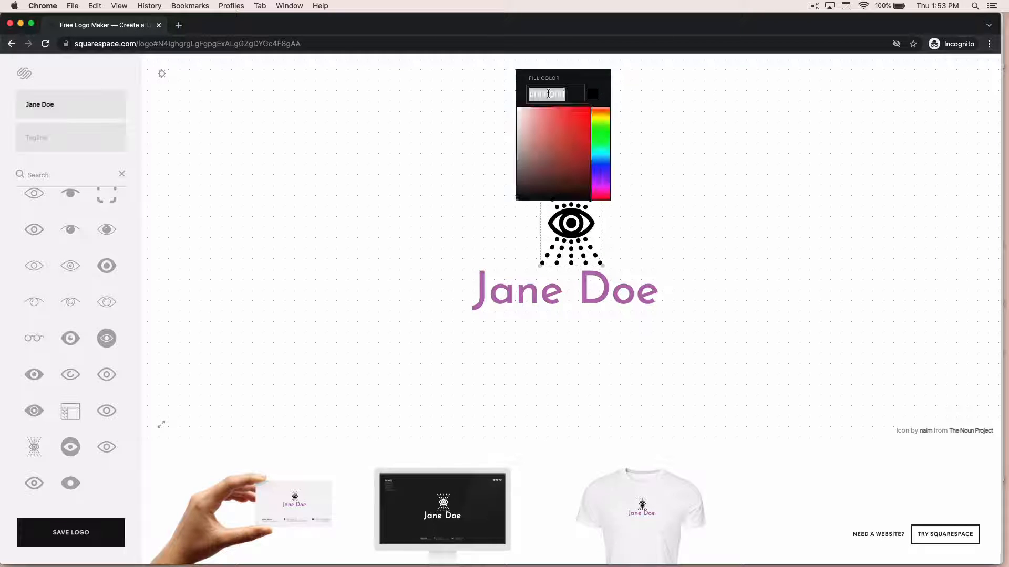
{"action": "key", "text": "super+v"}
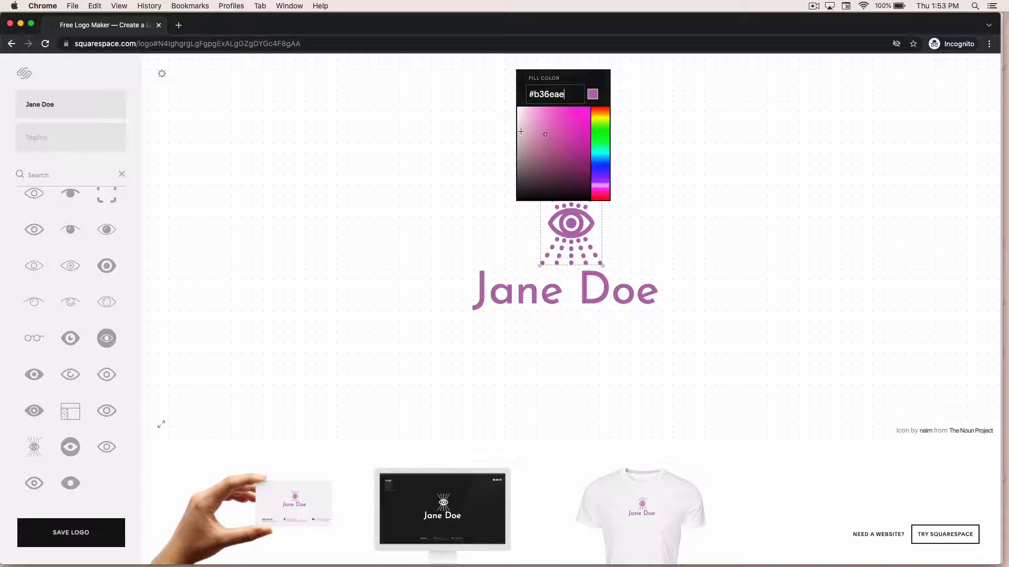
{"action": "left_click", "coordinate": [493, 138]}
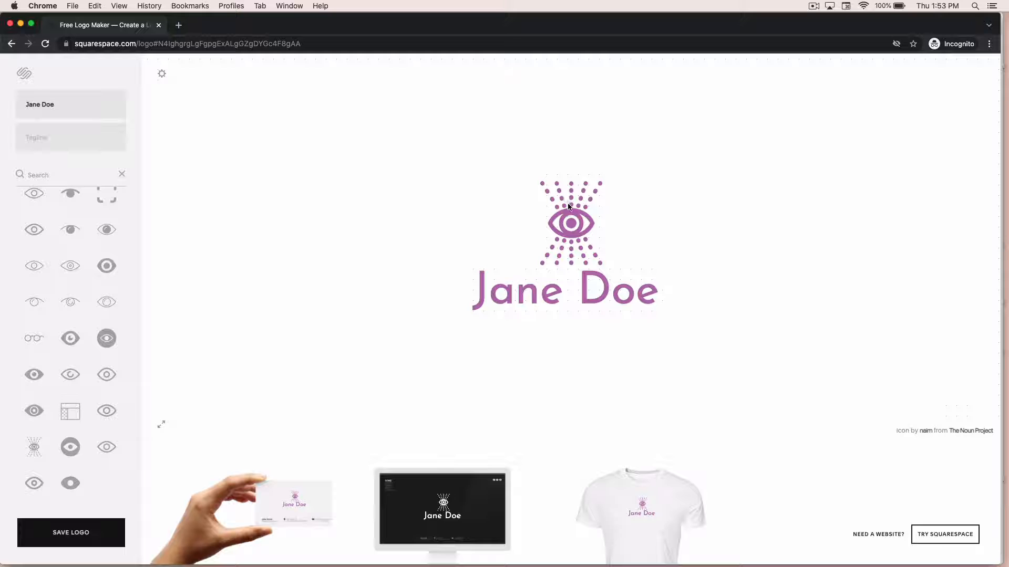
{"action": "mouse_move", "coordinate": [568, 206]}
{"action": "left_mouse_down"}
{"action": "mouse_move", "coordinate": [550, 210]}
{"action": "mouse_move", "coordinate": [567, 213]}
{"action": "left_mouse_up"}
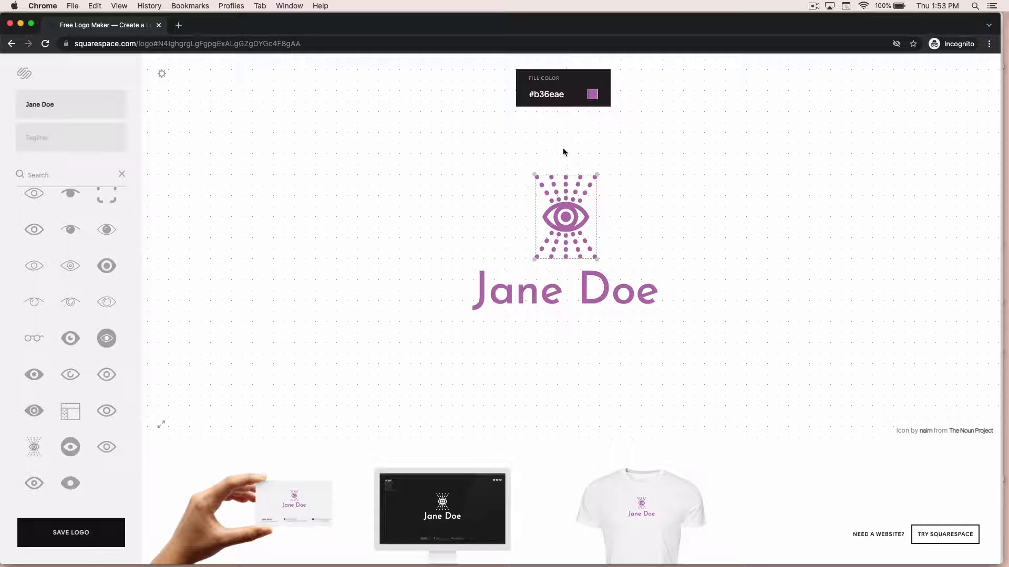
Move the eye icon to the left of the name text, placing them side by side, and shrink the icon slightly.
{"action": "left_click", "coordinate": [565, 299]}
{"action": "mouse_move", "coordinate": [565, 299]}
{"action": "left_mouse_down"}
{"action": "mouse_move", "coordinate": [574, 298]}
{"action": "mouse_move", "coordinate": [563, 300]}
{"action": "left_mouse_up"}
{"action": "left_click_drag", "start_coordinate": [570, 236], "coordinate": [454, 270]}
{"action": "left_click_drag", "start_coordinate": [532, 297], "coordinate": [551, 257]}
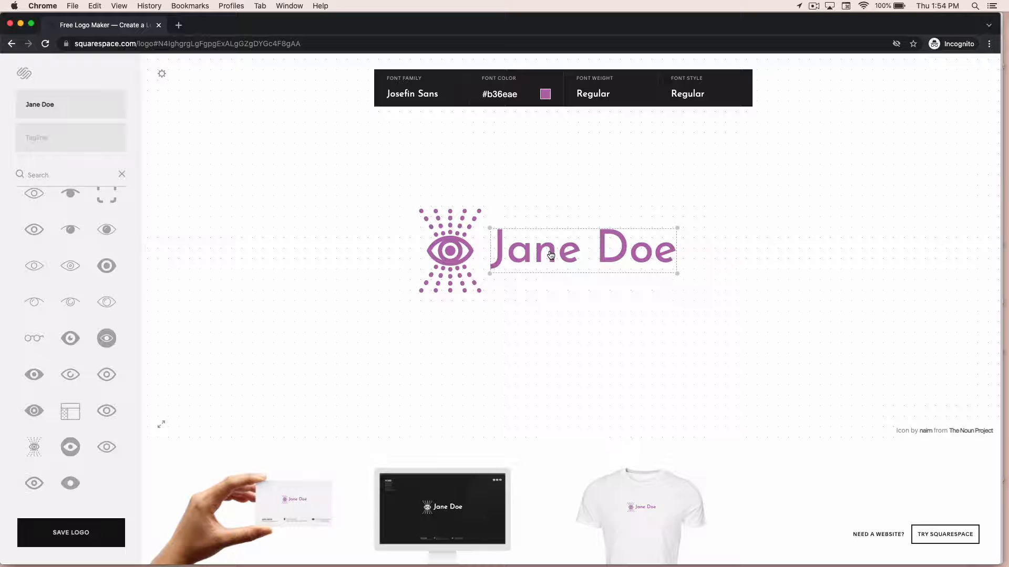
{"action": "left_click", "coordinate": [544, 286]}
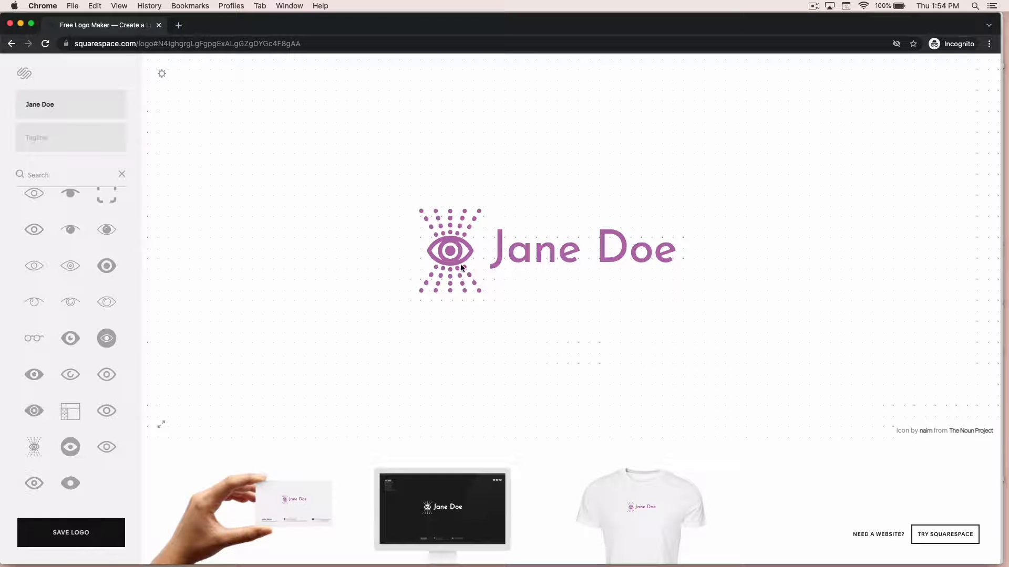
{"action": "left_click", "coordinate": [465, 288]}
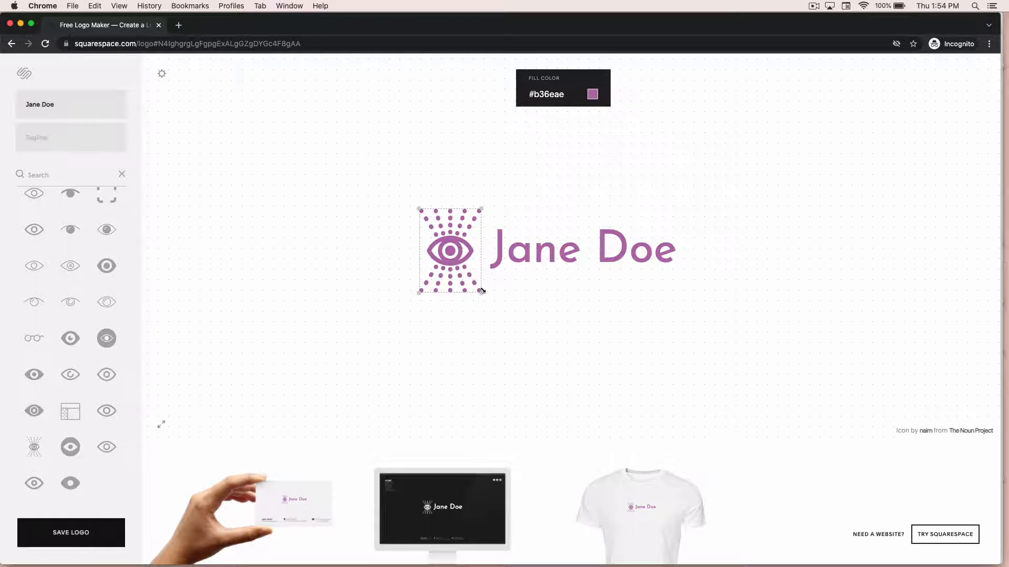
{"action": "mouse_move", "coordinate": [480, 292]}
{"action": "left_mouse_down"}
{"action": "mouse_move", "coordinate": [484, 300]}
{"action": "mouse_move", "coordinate": [463, 270]}
{"action": "mouse_move", "coordinate": [477, 287]}
{"action": "left_mouse_up"}
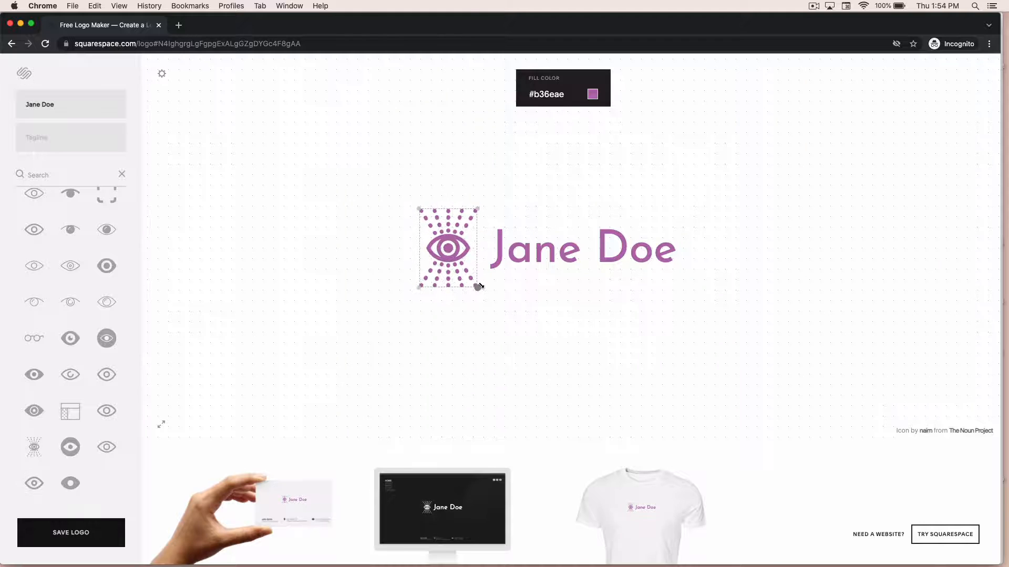
Enter ART FOR THE PEOPLE as the logo's tagline.
{"action": "left_click", "coordinate": [66, 139]}
{"action": "type", "text": "ART FOR THE"}
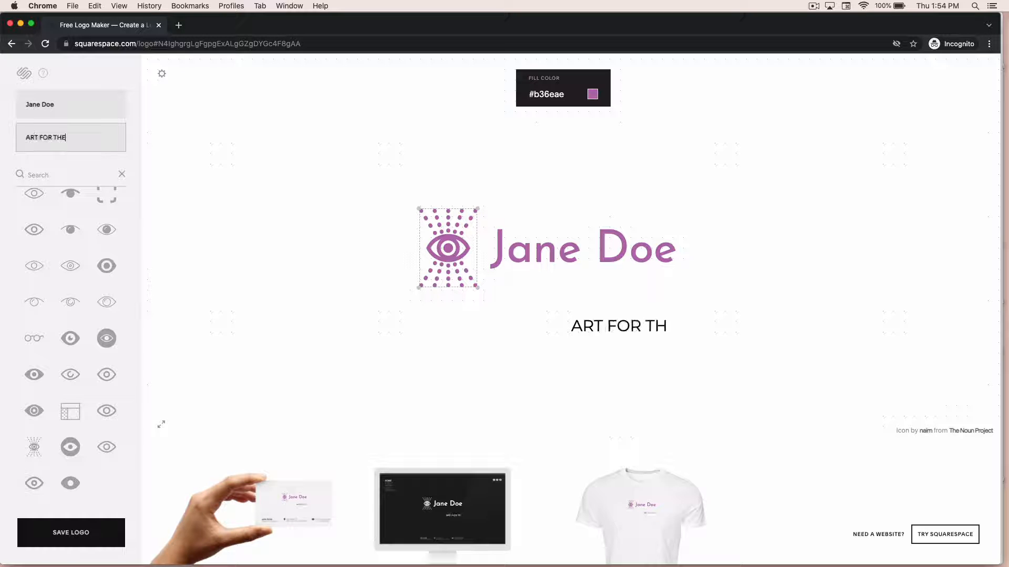
{"action": "type", "text": " PEOPLE"}
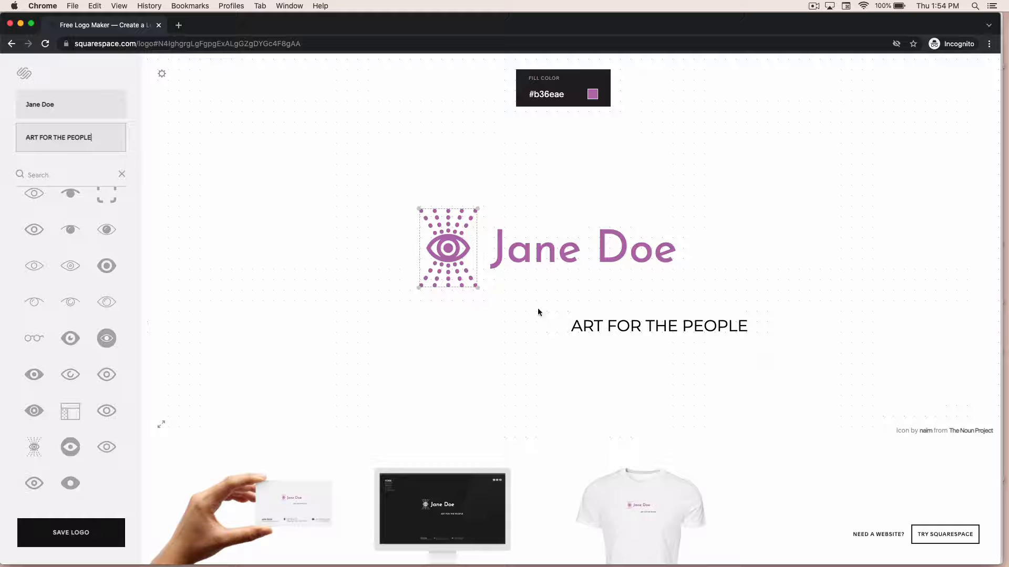
Move the tagline directly beneath the name text and scale it down to fit under it.
{"action": "left_click", "coordinate": [582, 330]}
{"action": "left_click_drag", "start_coordinate": [586, 314], "coordinate": [528, 277]}
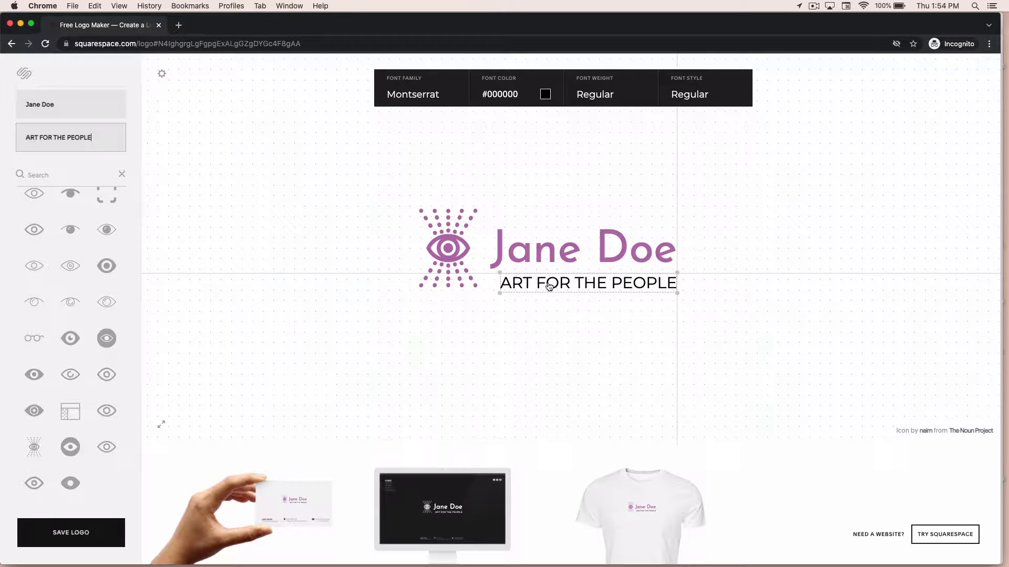
{"action": "left_click_drag", "start_coordinate": [678, 294], "coordinate": [593, 279]}
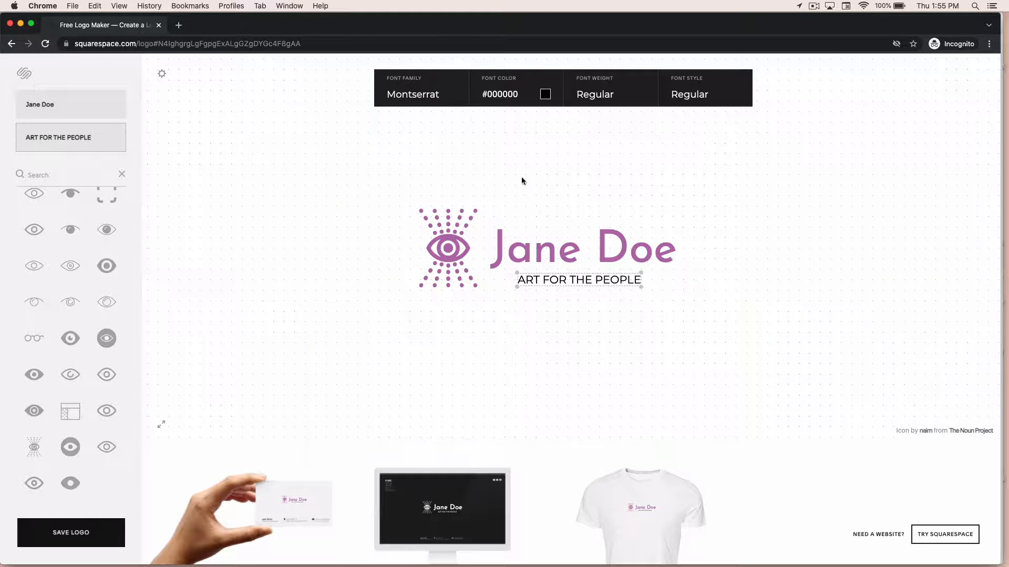
Set the tagline's font colour to a grey, #9a9191.
{"action": "left_click", "coordinate": [544, 95]}
{"action": "left_click", "coordinate": [477, 166]}
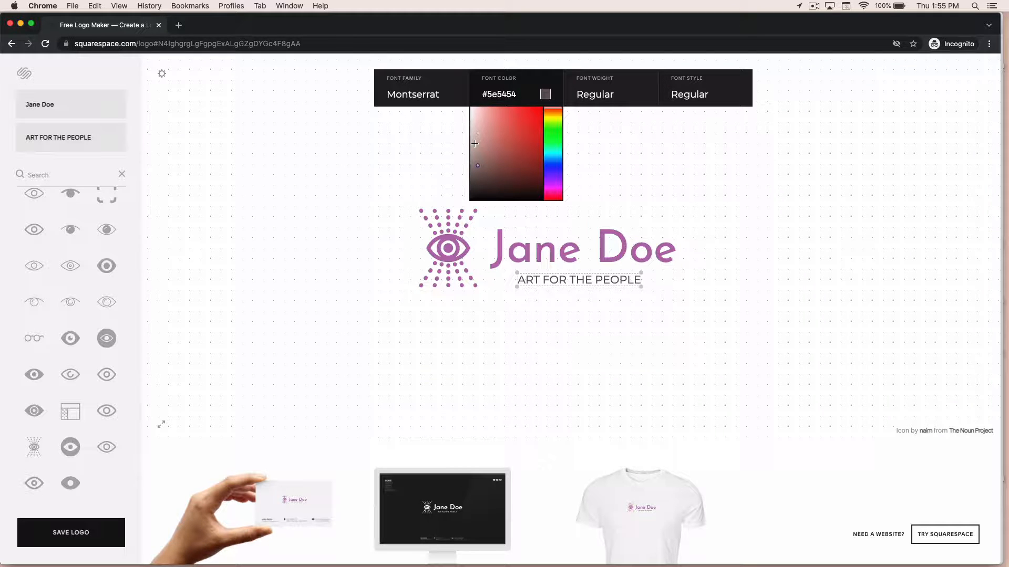
{"action": "left_click", "coordinate": [474, 146]}
{"action": "left_click", "coordinate": [560, 302]}
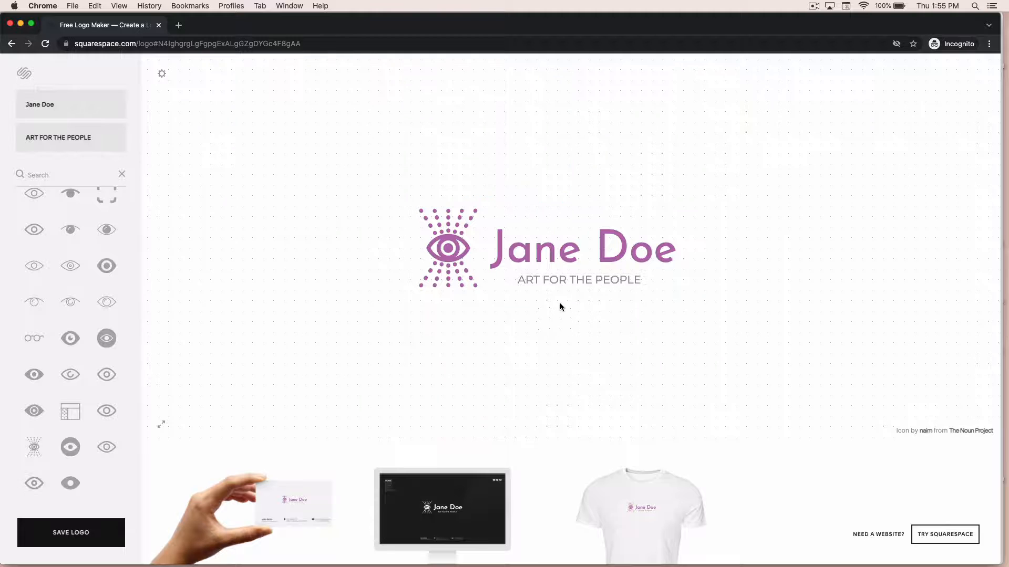
Nudge the tagline slightly so it sits centred under the name text.
{"action": "left_click", "coordinate": [572, 280]}
{"action": "left_click_drag", "start_coordinate": [572, 280], "coordinate": [573, 280]}
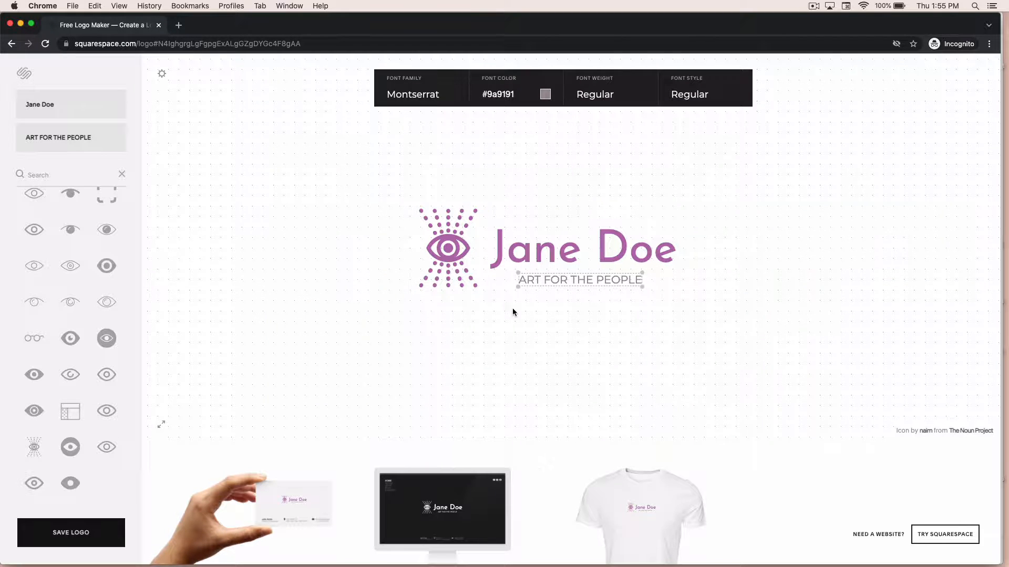
{"action": "left_click", "coordinate": [589, 322]}
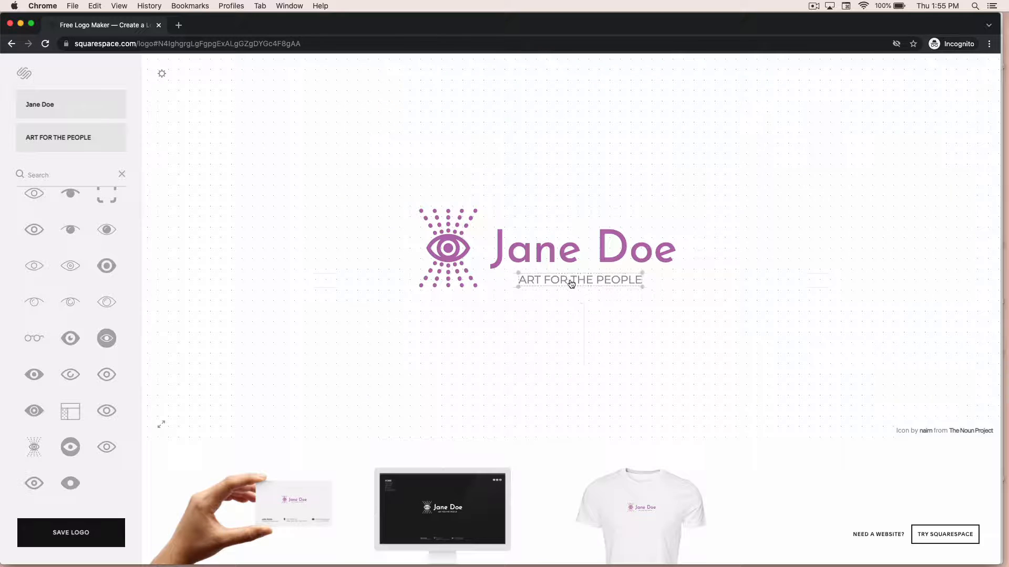
{"action": "left_click_drag", "start_coordinate": [575, 281], "coordinate": [576, 282]}
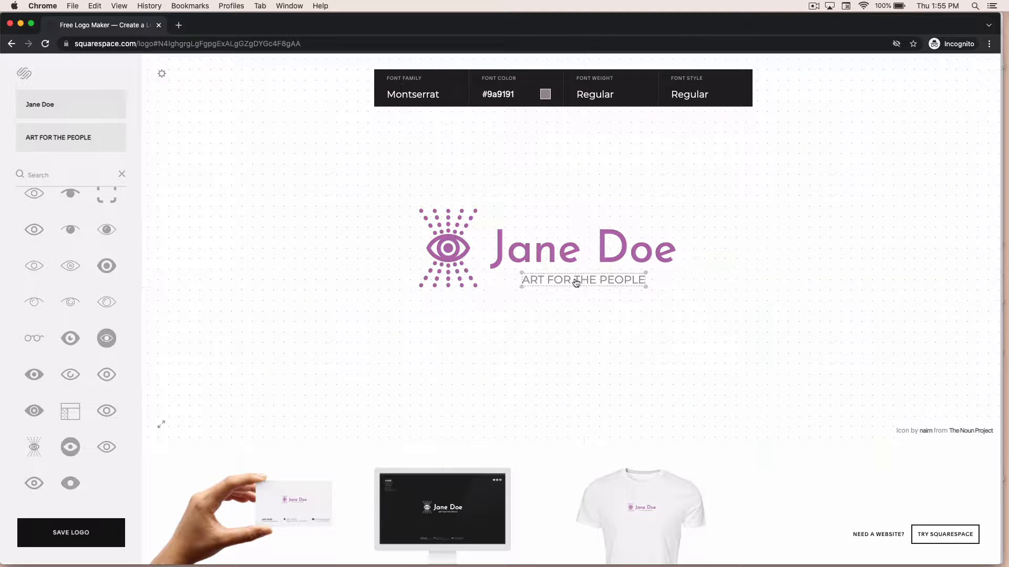
{"action": "left_click", "coordinate": [557, 339]}
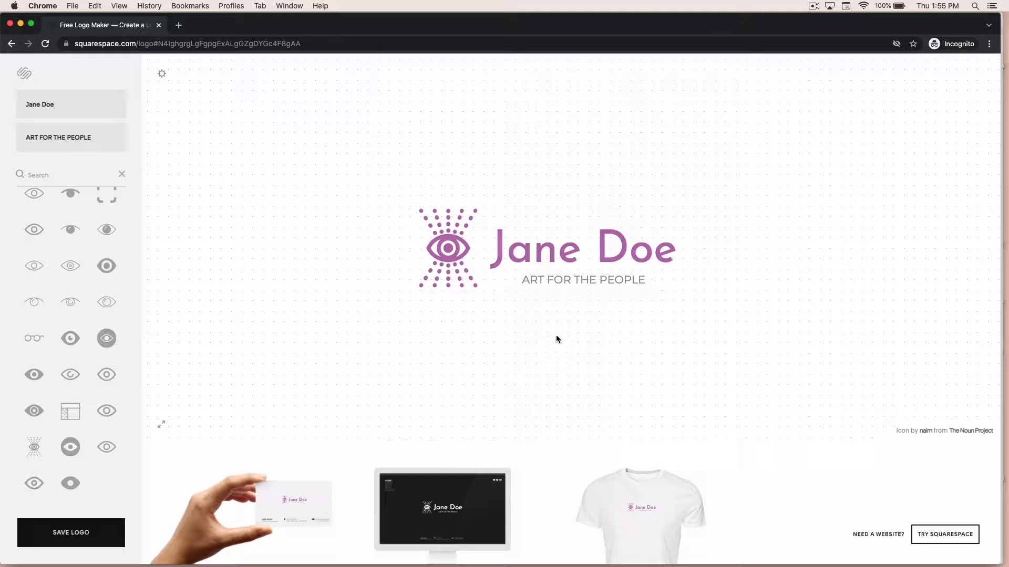
Lighten the tagline's font colour to #b4acac.
{"action": "left_click", "coordinate": [535, 287]}
{"action": "left_click", "coordinate": [545, 97]}
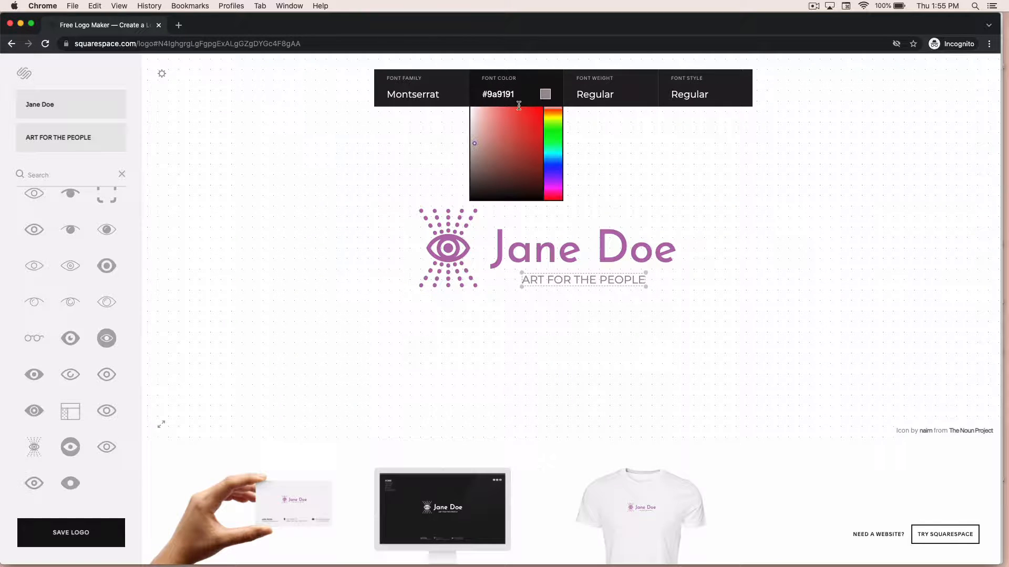
{"action": "left_click", "coordinate": [473, 134]}
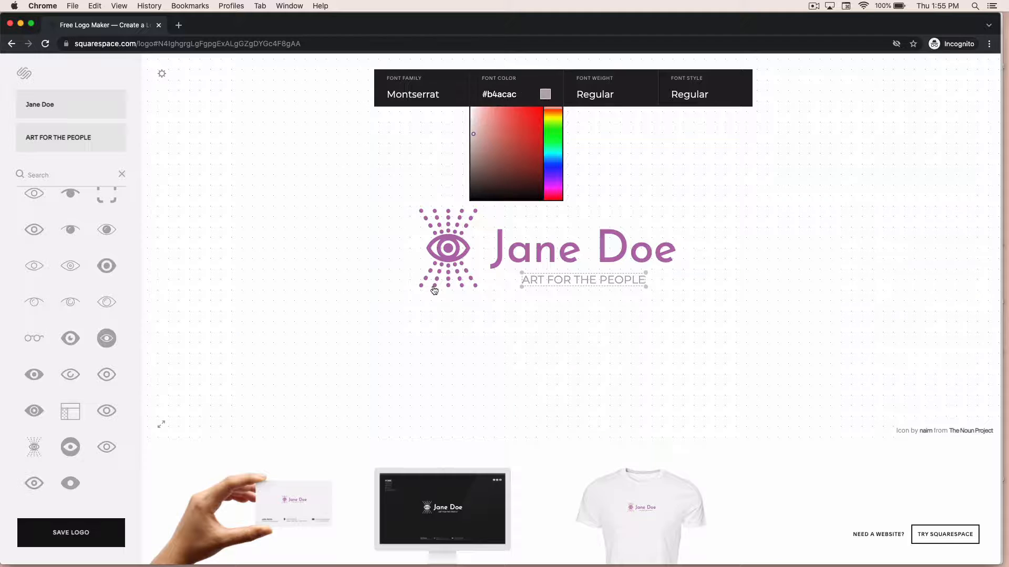
{"action": "left_click", "coordinate": [392, 286]}
Enlarge the eye icon slightly and nudge it into alignment with the text.
{"action": "left_click", "coordinate": [439, 265]}
{"action": "left_click_drag", "start_coordinate": [476, 288], "coordinate": [479, 291]}
{"action": "left_click_drag", "start_coordinate": [460, 255], "coordinate": [459, 256]}
{"action": "left_click", "coordinate": [493, 335]}
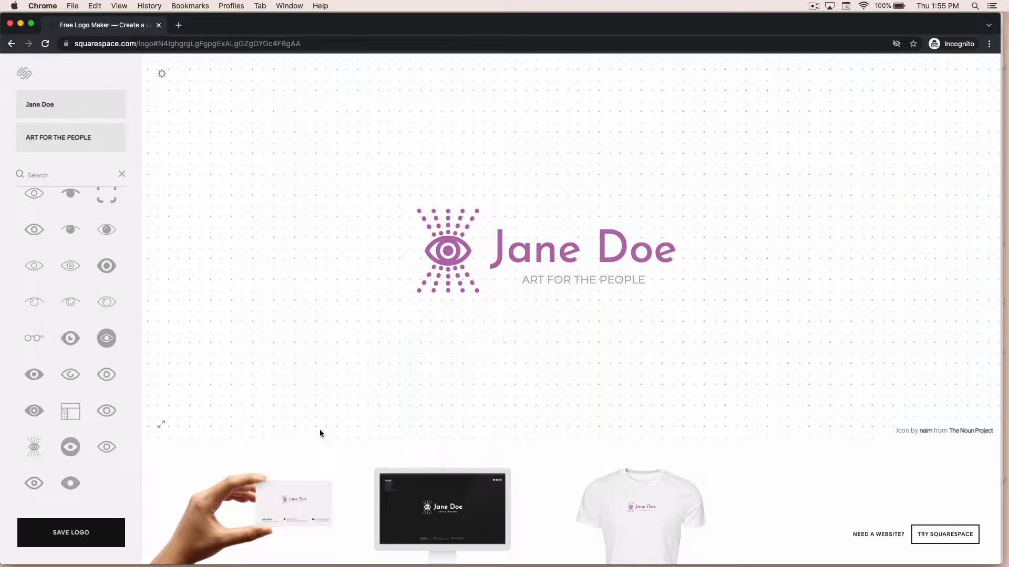
Preview the logo on the business card, website and T-shirt mockups, then close the preview.
{"action": "left_click", "coordinate": [284, 494]}
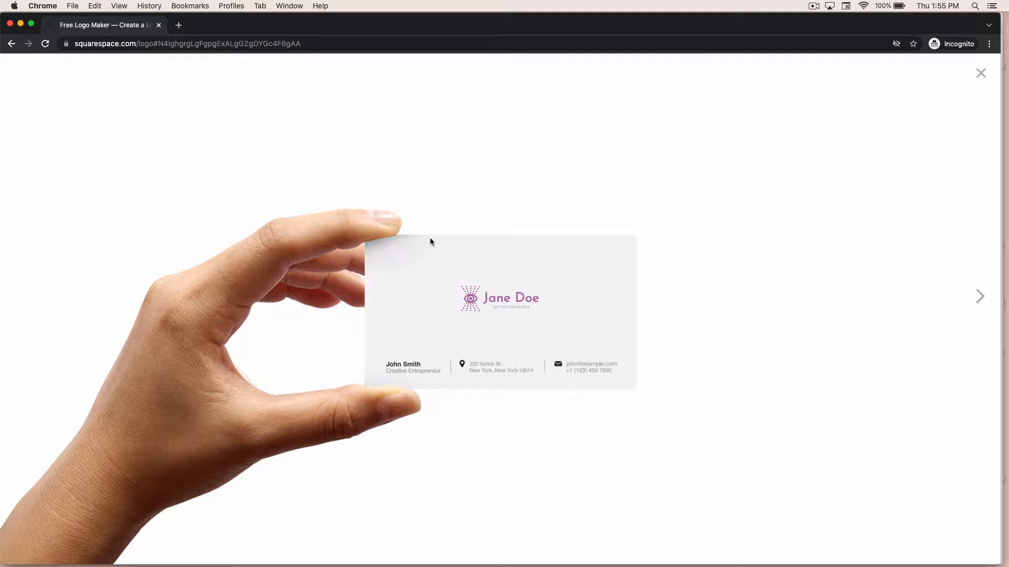
{"action": "left_click", "coordinate": [978, 298]}
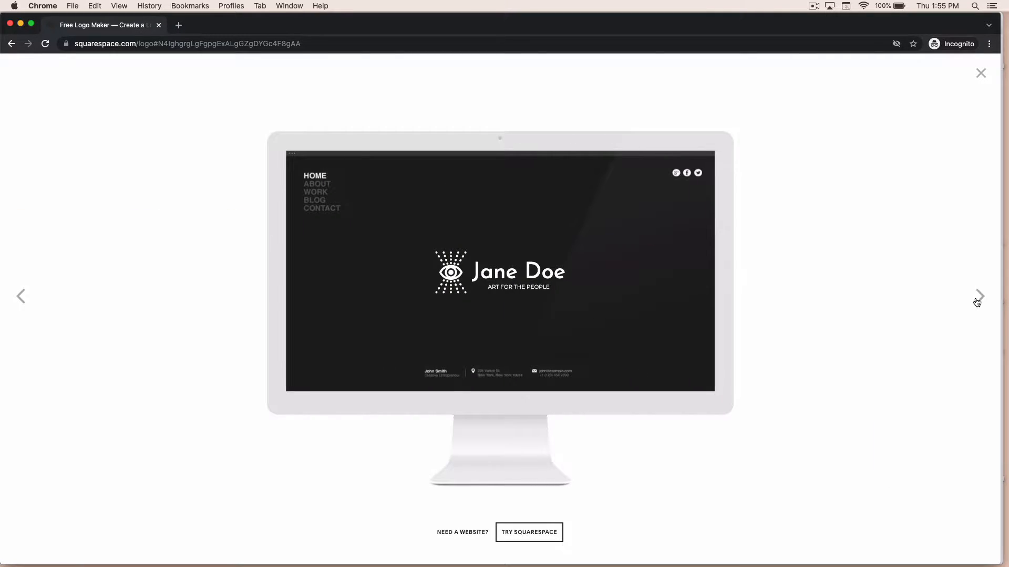
{"action": "left_click", "coordinate": [973, 302]}
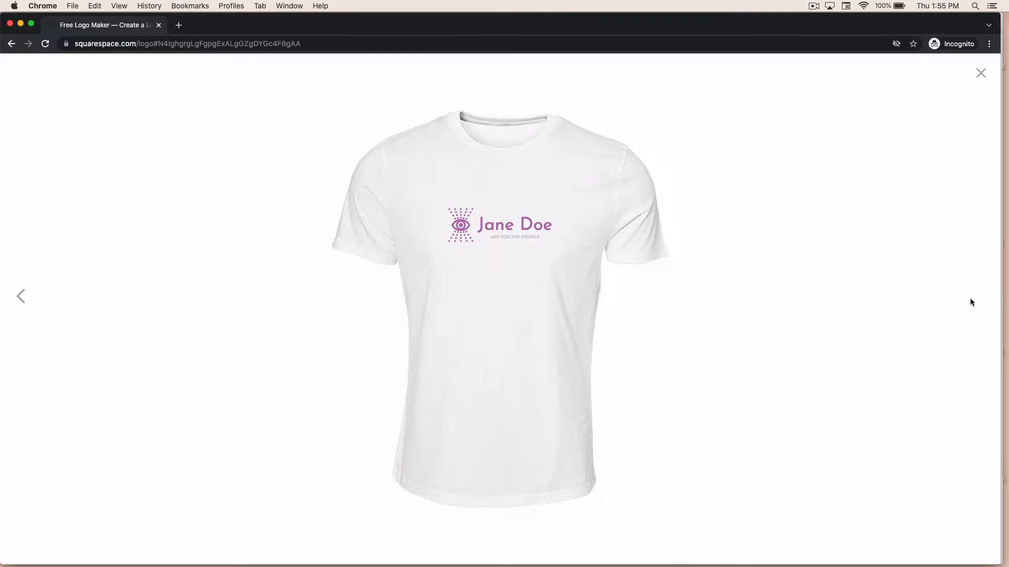
{"action": "left_click", "coordinate": [980, 75]}
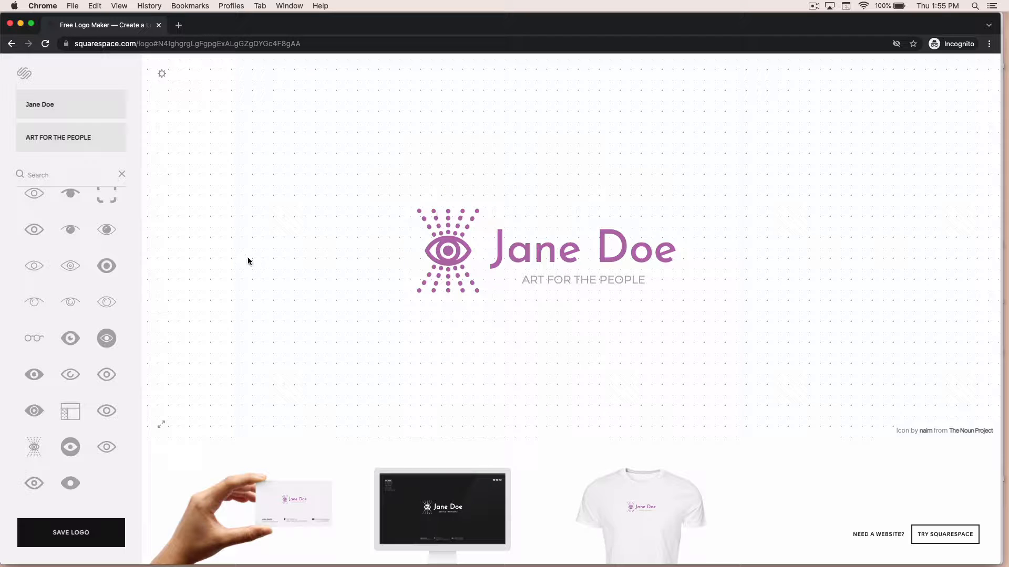
Save the logo and proceed to the download options.
{"action": "left_click", "coordinate": [74, 534]}
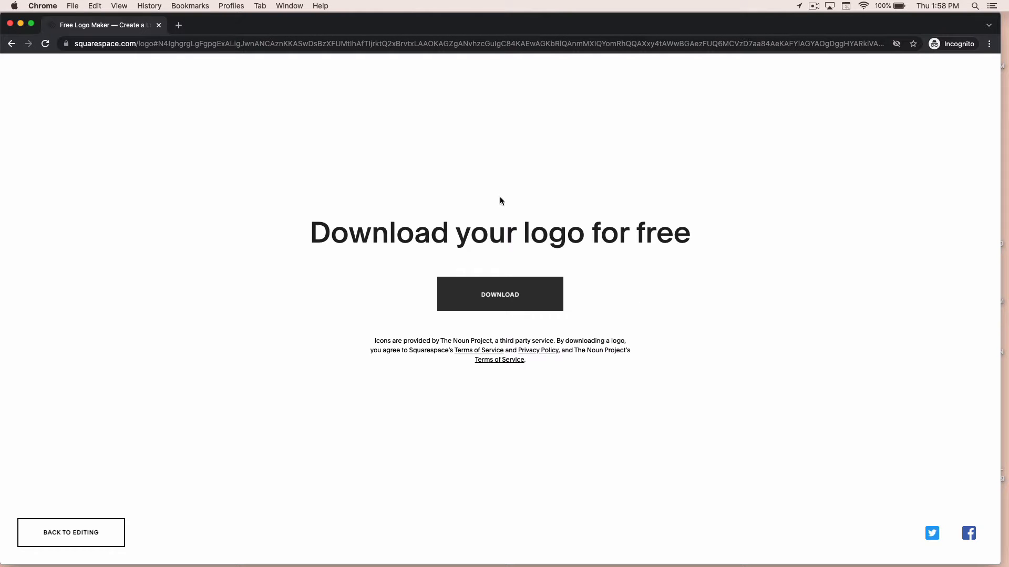
{"action": "left_click", "coordinate": [507, 297]}
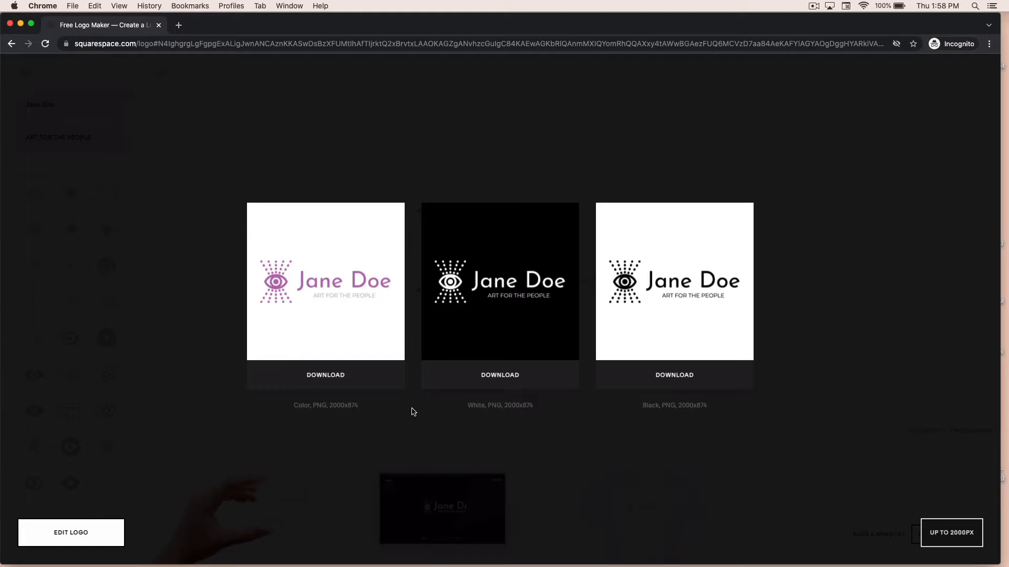
Examine the available download size options.
{"action": "left_click", "coordinate": [939, 534]}
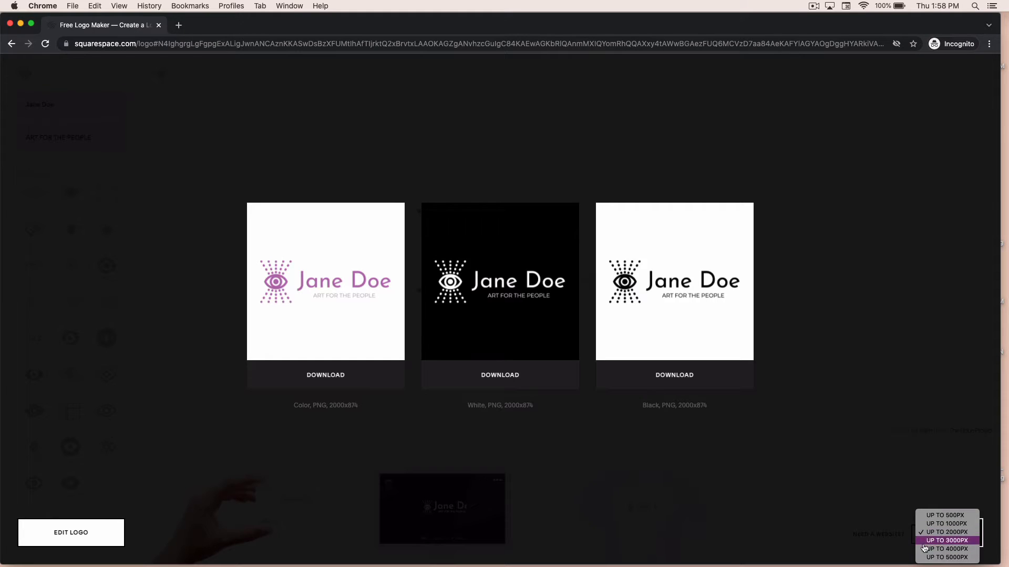
{"action": "left_click", "coordinate": [845, 493]}
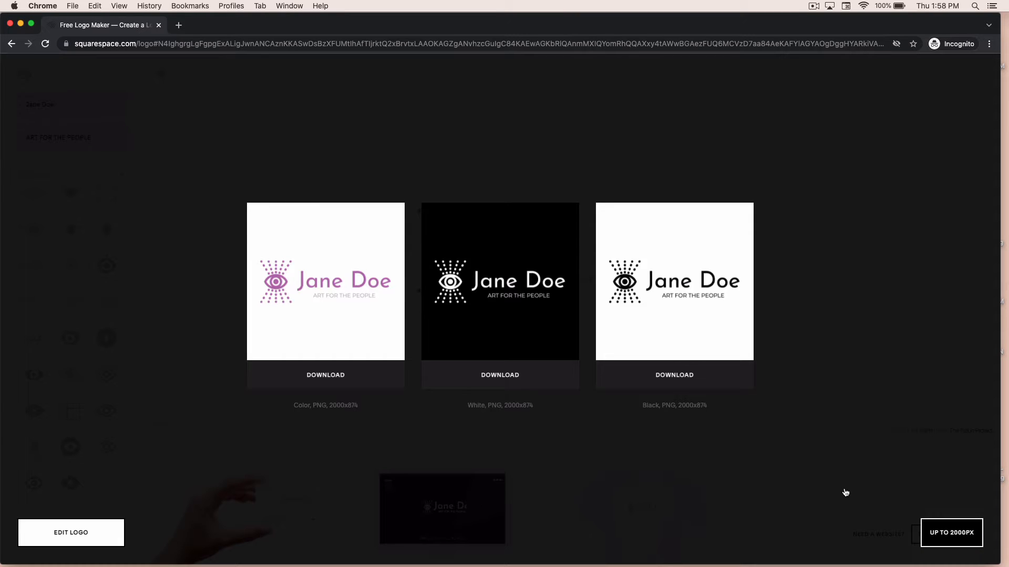
{"action": "left_click", "coordinate": [944, 535]}
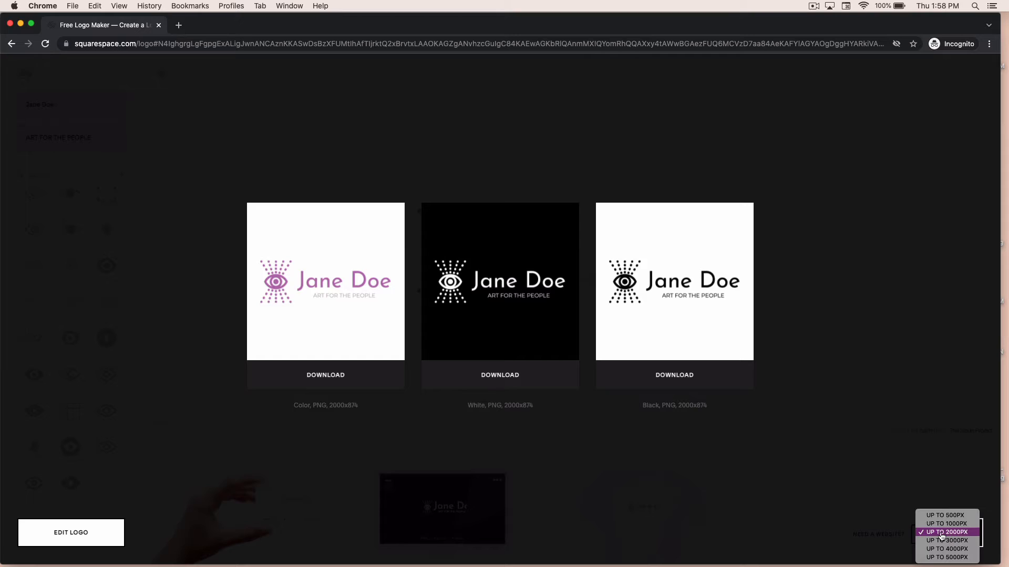
{"action": "left_click", "coordinate": [885, 522]}
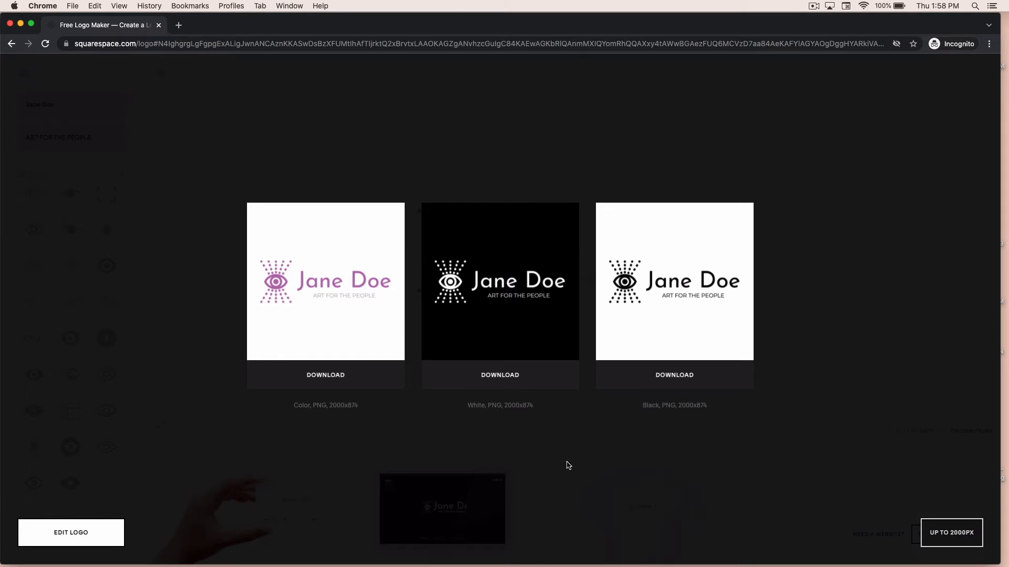